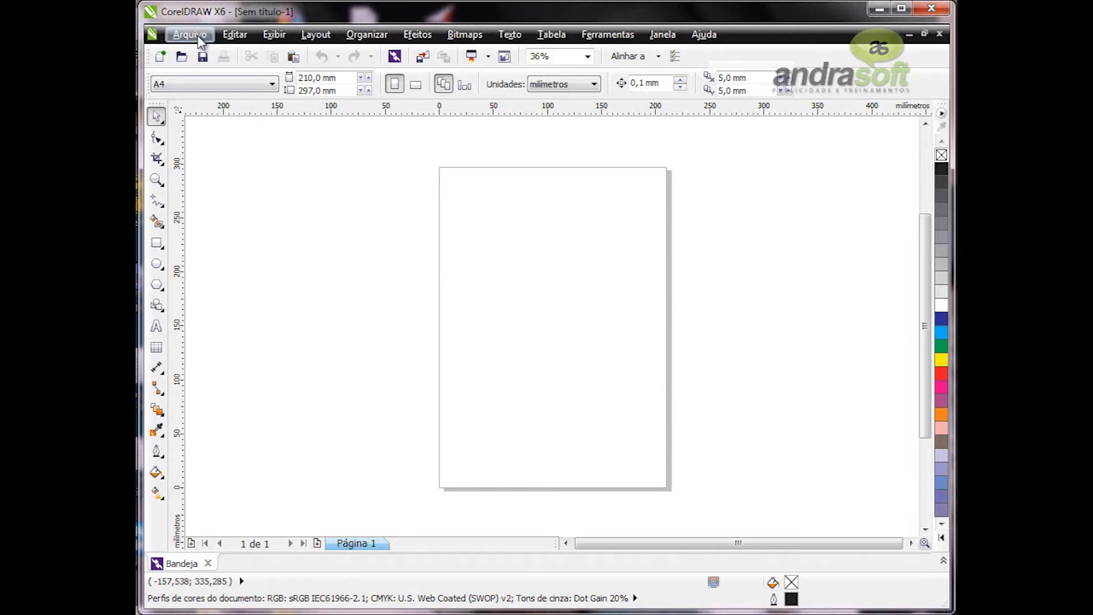
click(198, 37)
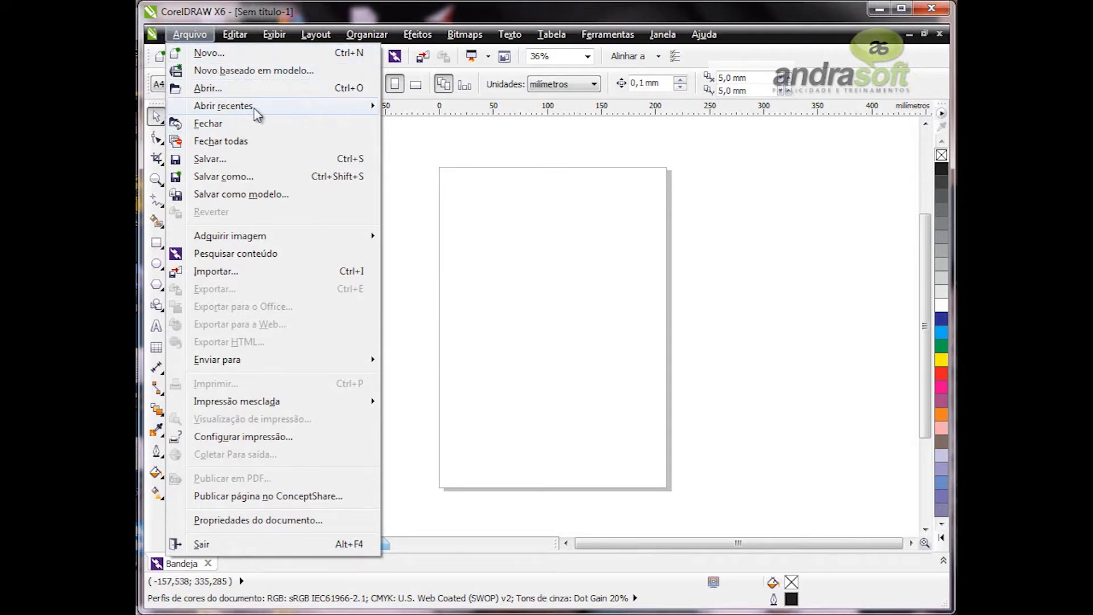
mouse_move(374, 112)
mouse_move(234, 41)
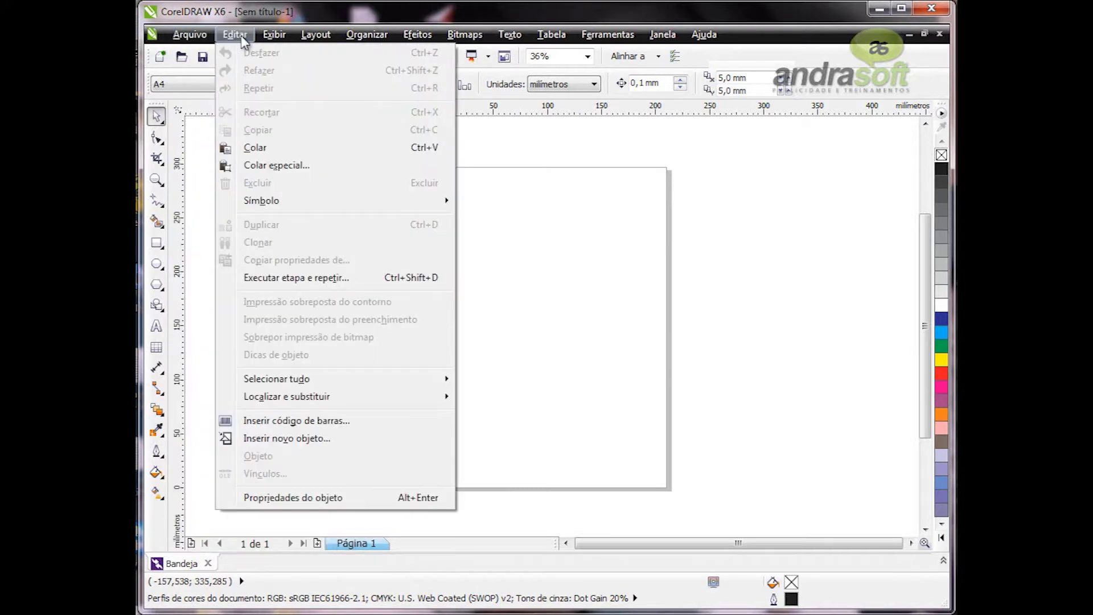
mouse_move(255, 208)
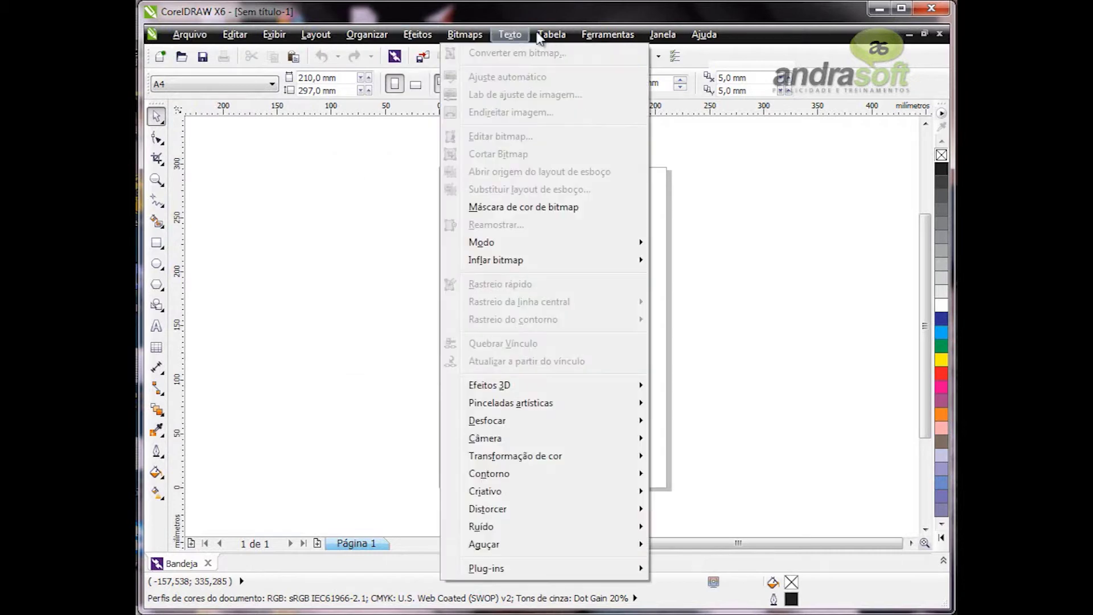
mouse_move(433, 35)
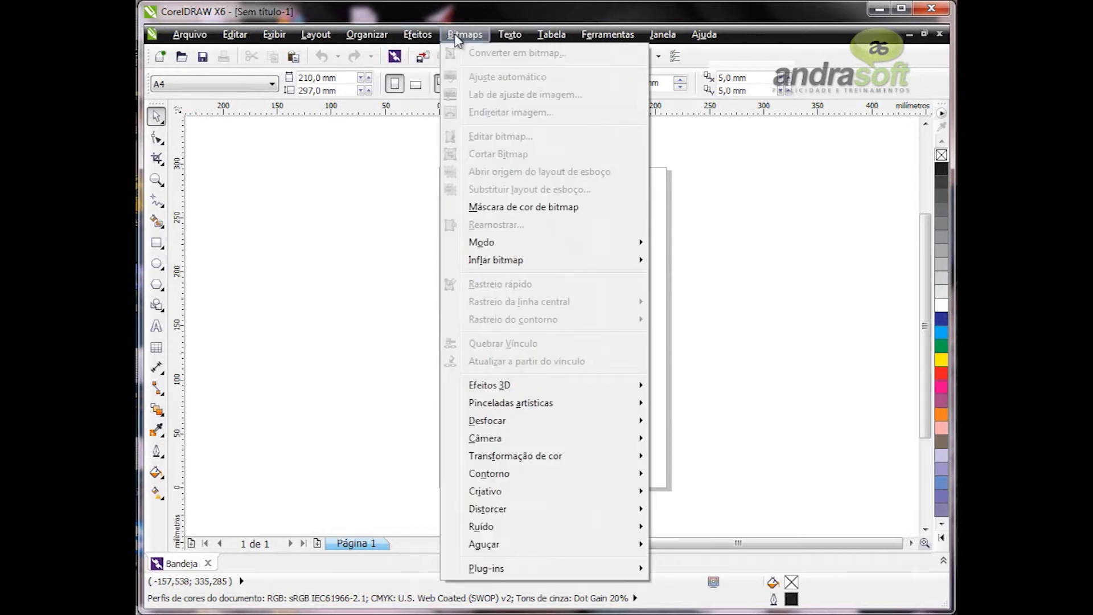
mouse_move(497, 37)
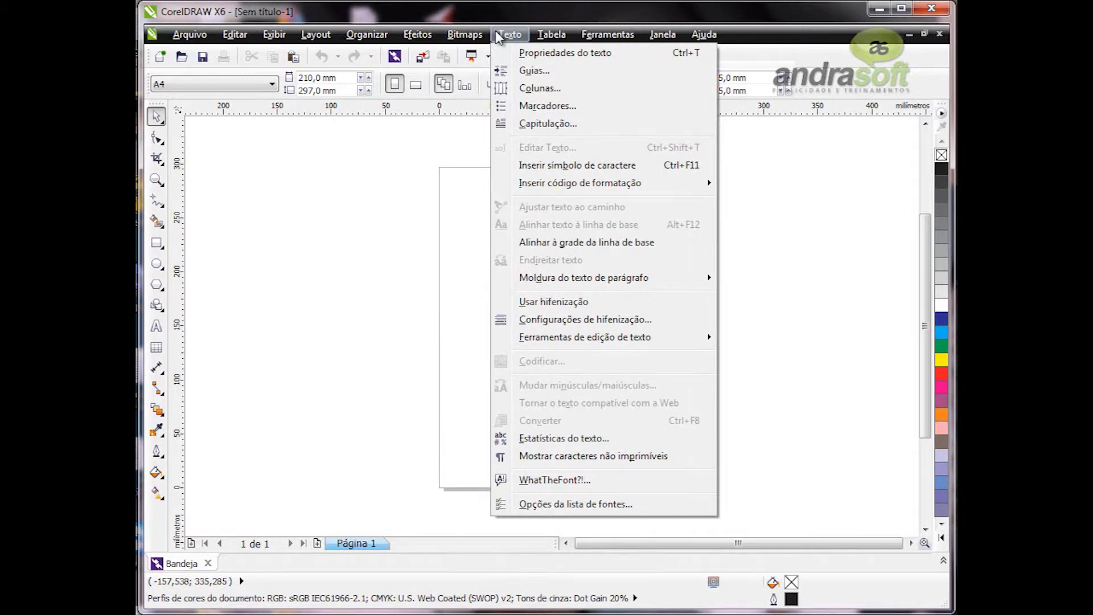
click(465, 36)
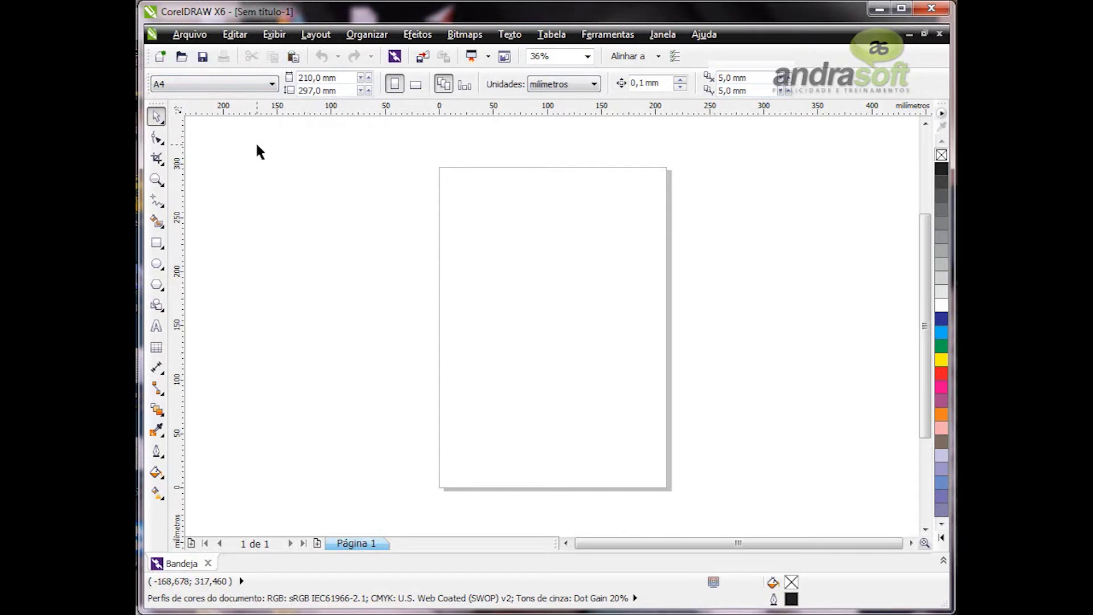
- Draw a rectangle about 97 mm wide and 85 mm high on the page and delete it again
click(157, 245)
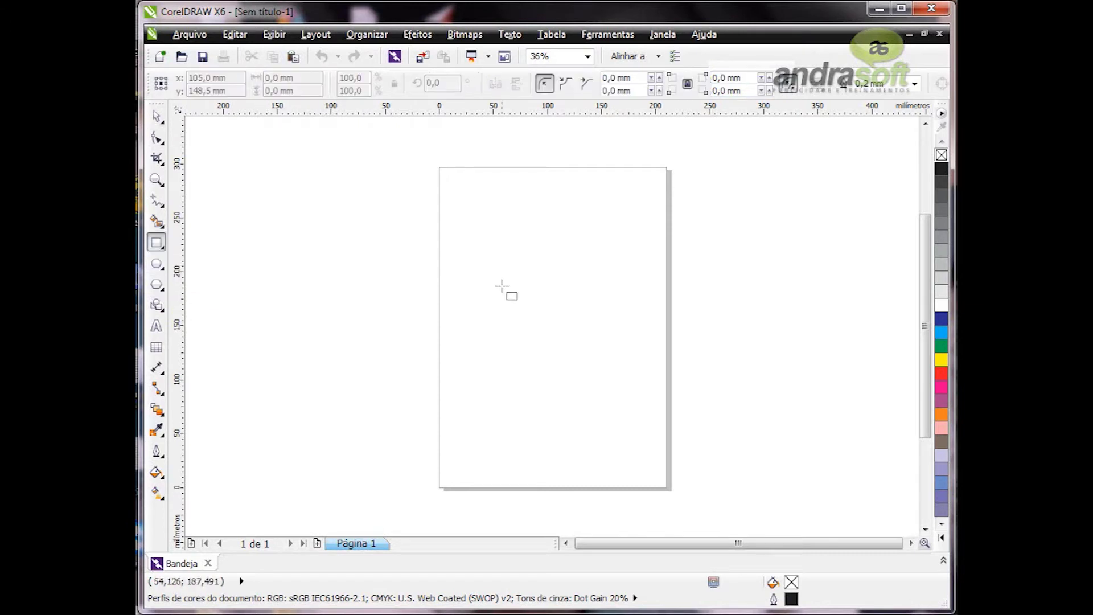
drag(456, 237, 561, 331)
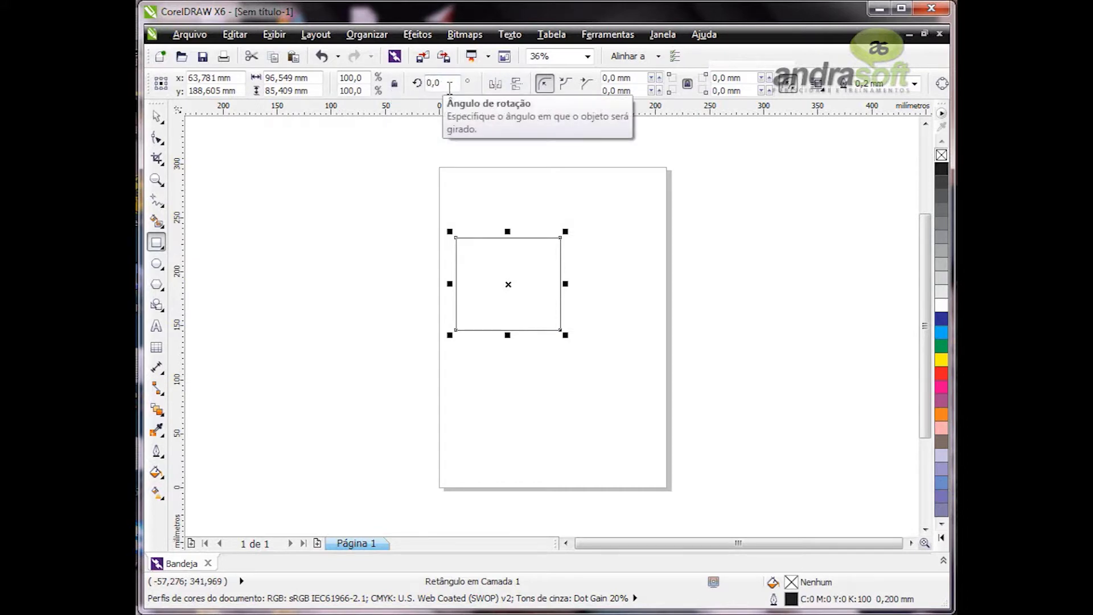
key(space)
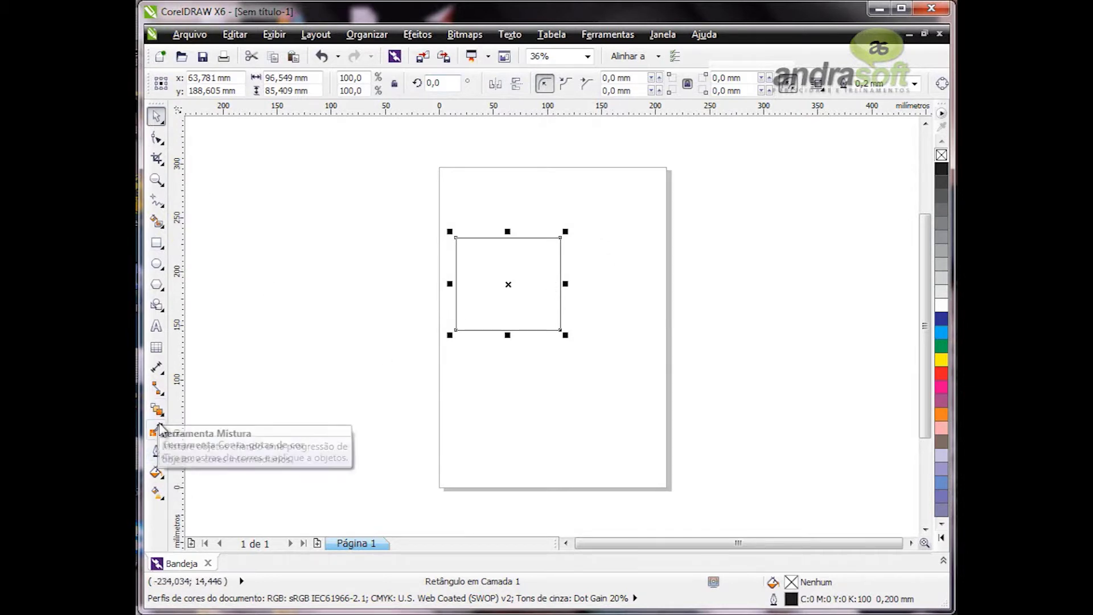
click(156, 326)
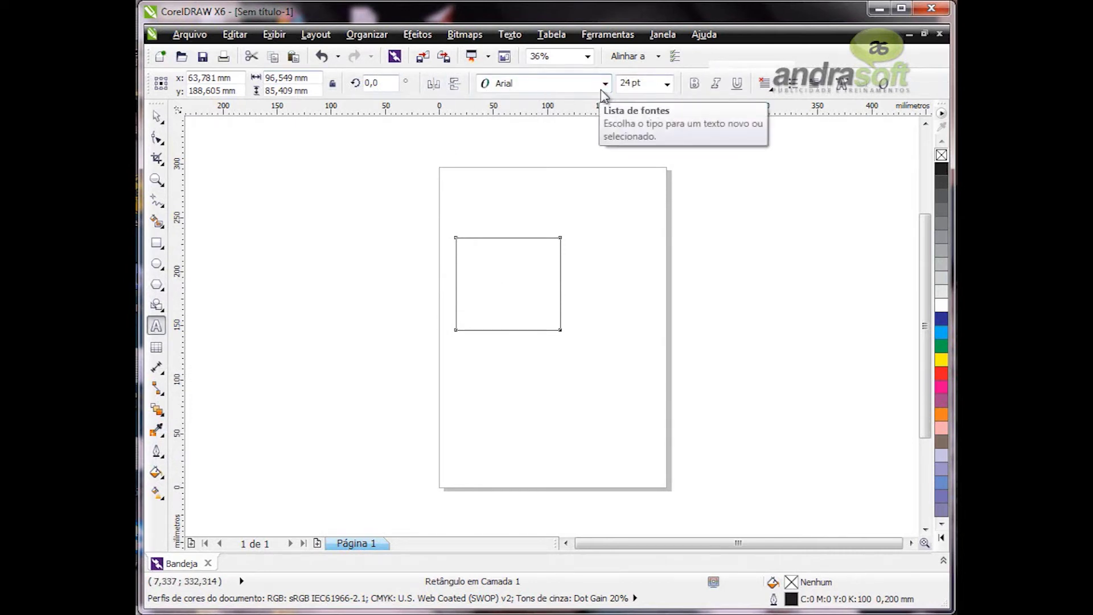
click(156, 116)
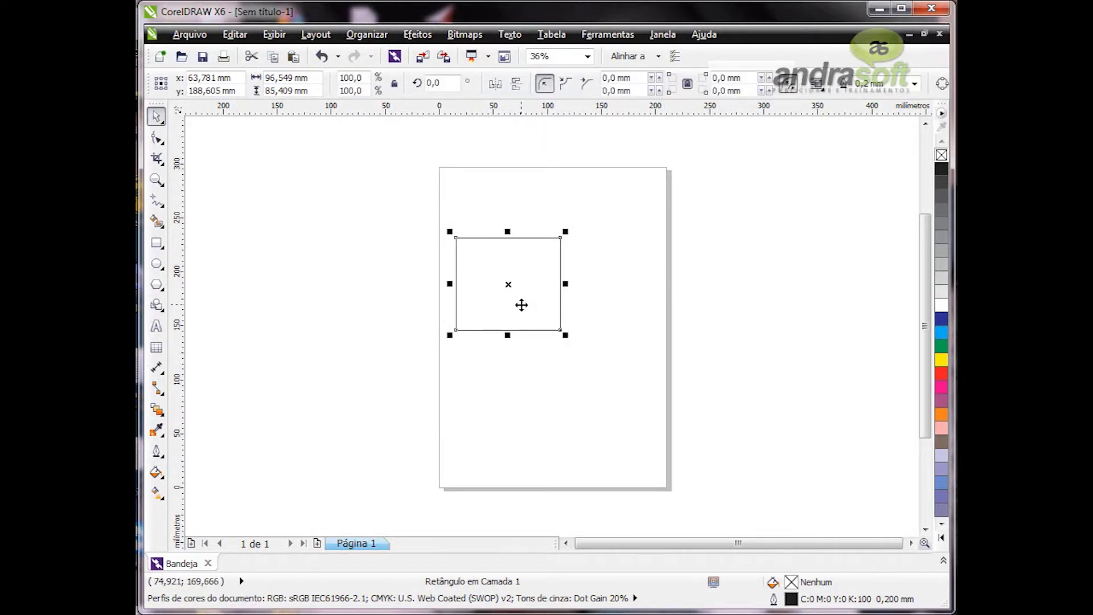
key(Delete)
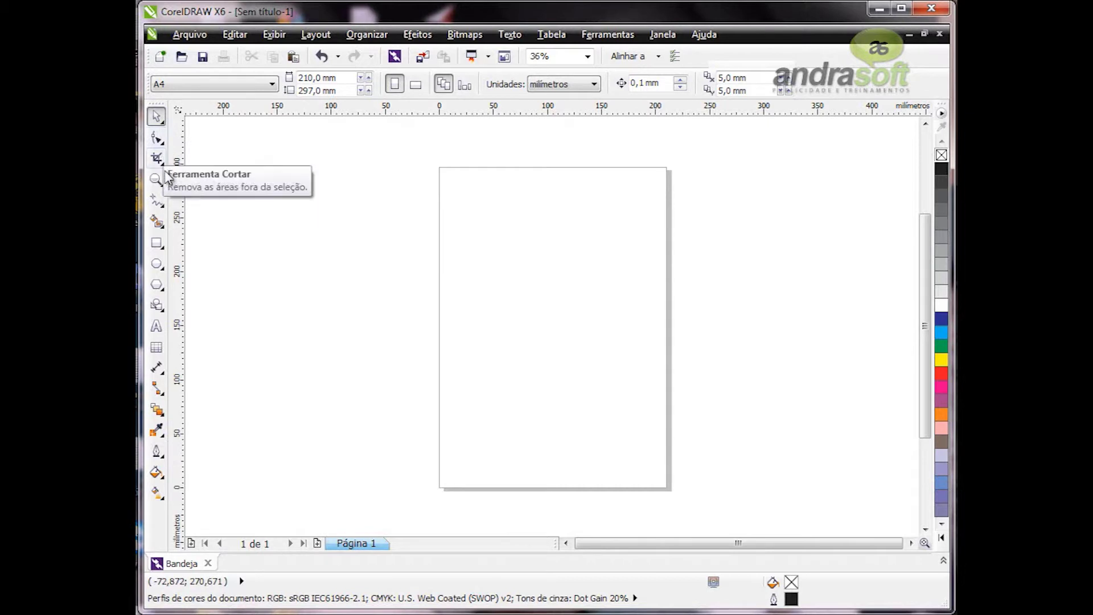
click(163, 122)
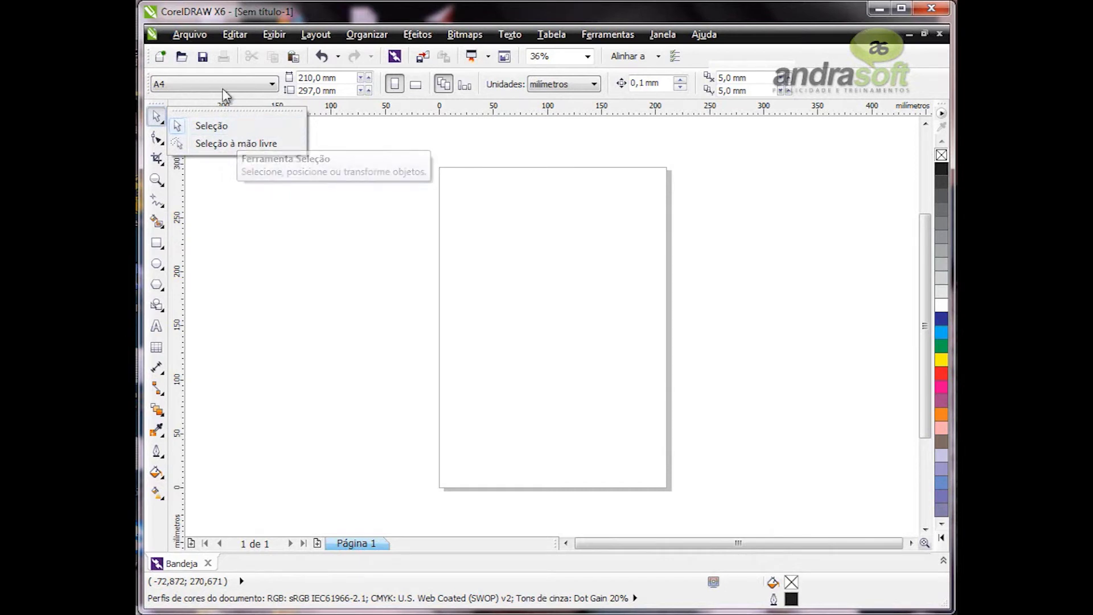
mouse_move(164, 139)
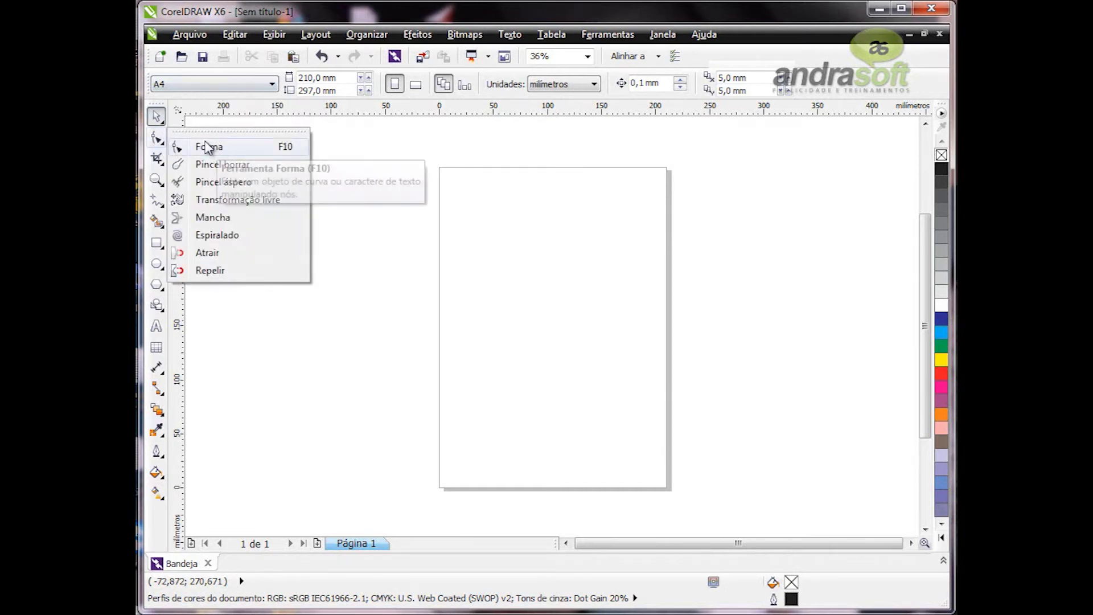
click(409, 180)
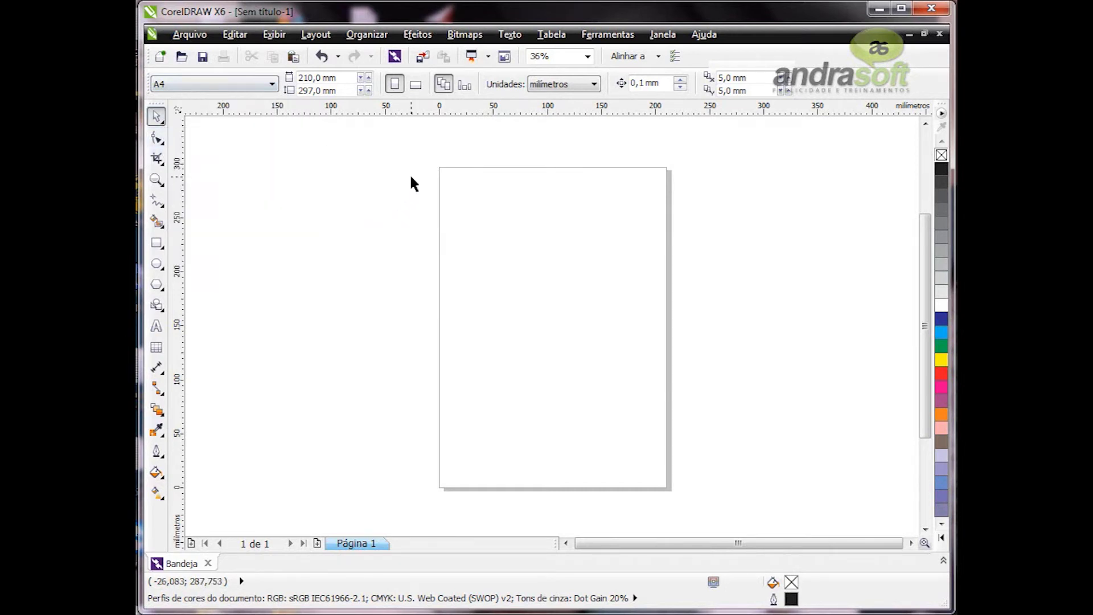
- Detach the Curve tools flyout as a floating toolbar and close it
click(162, 206)
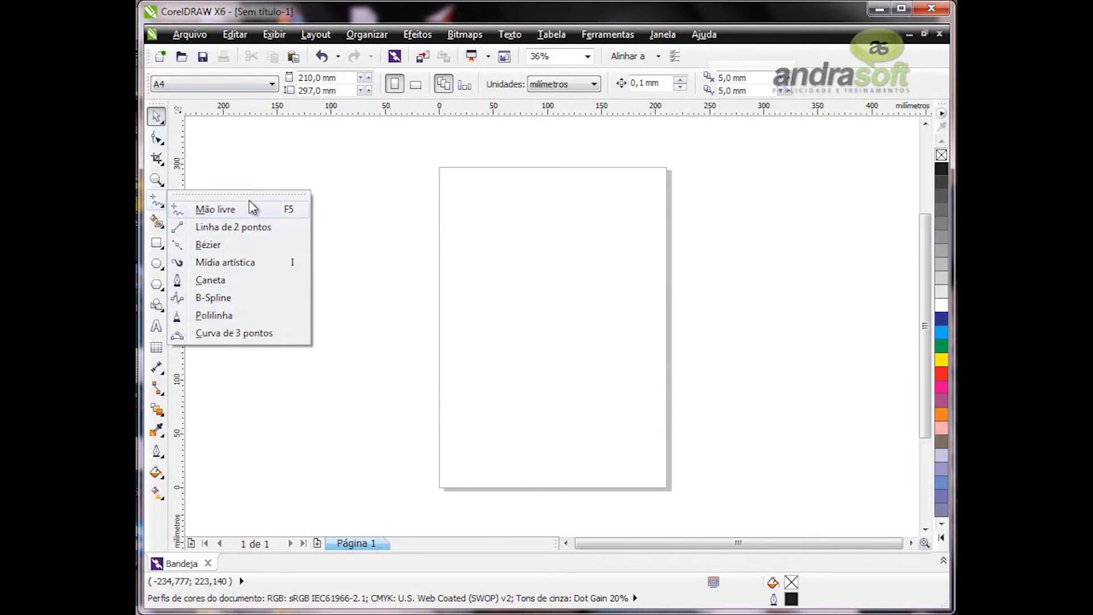
drag(195, 193, 273, 186)
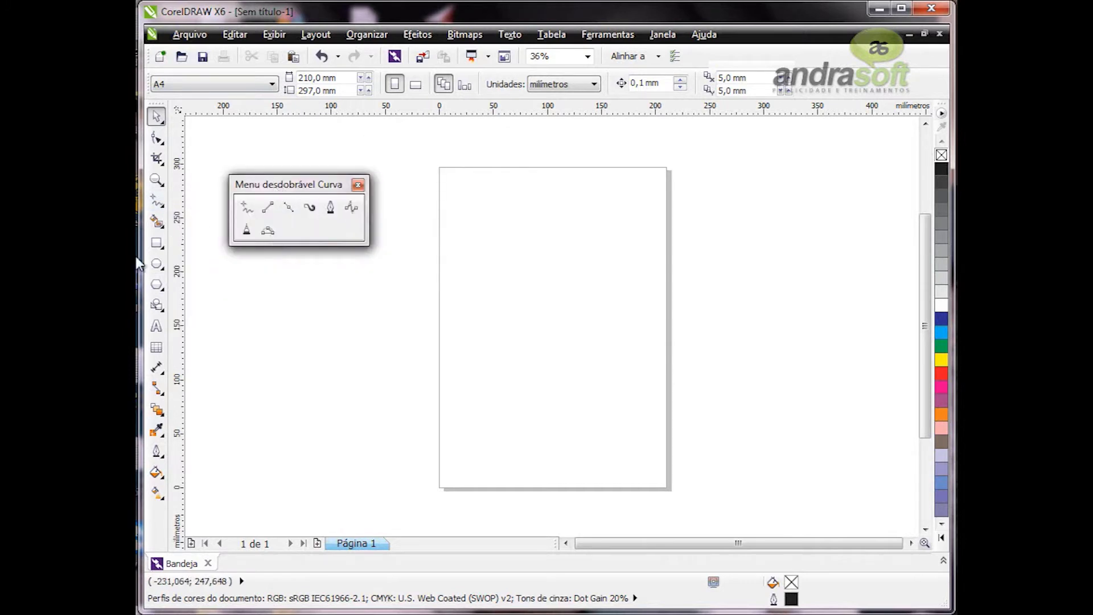
click(358, 184)
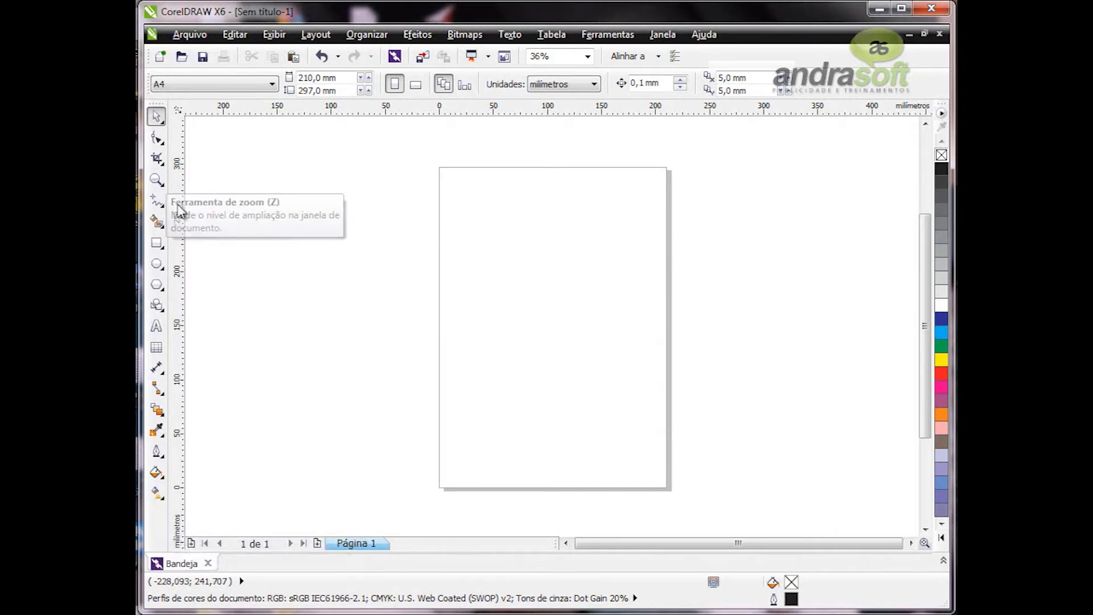
- Draw a rectangle about 87 mm wide and 76 mm high in the page's upper half and remove it
click(156, 243)
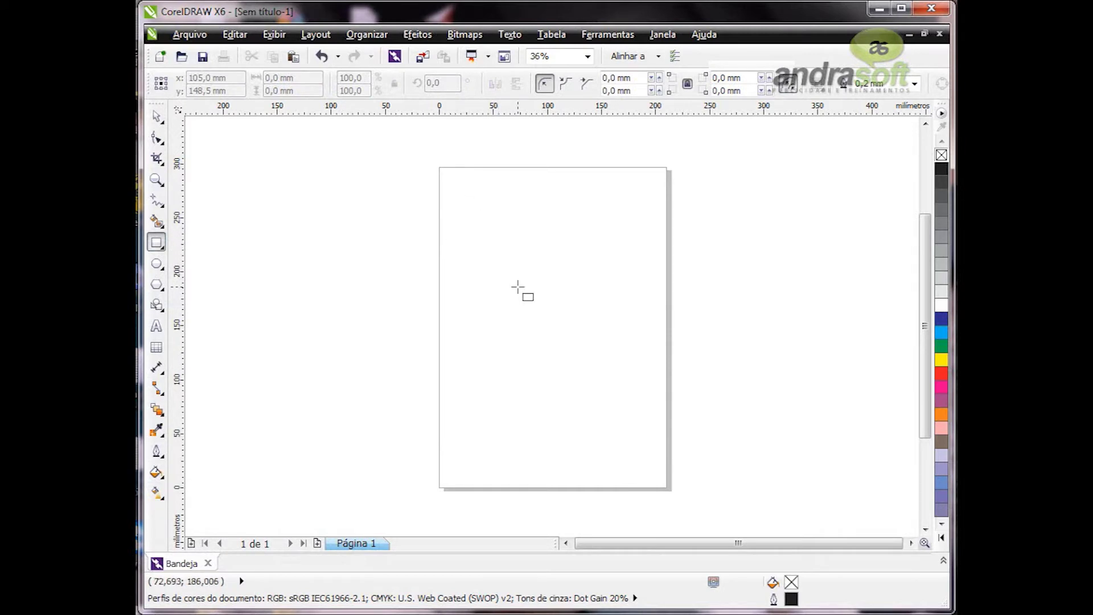
scroll(518, 287, up, 2)
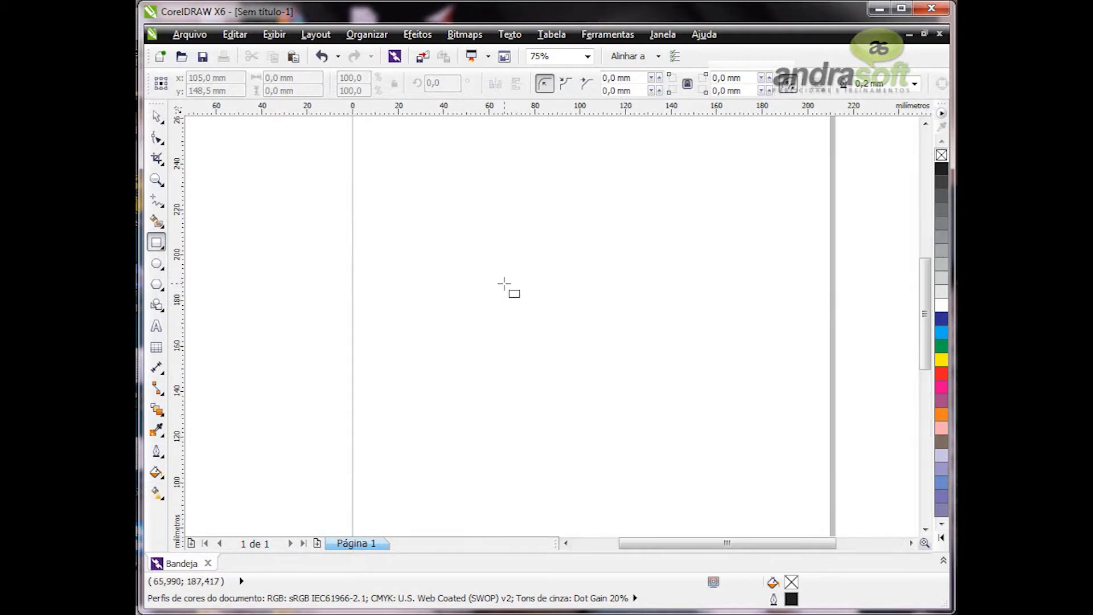
drag(402, 191, 601, 363)
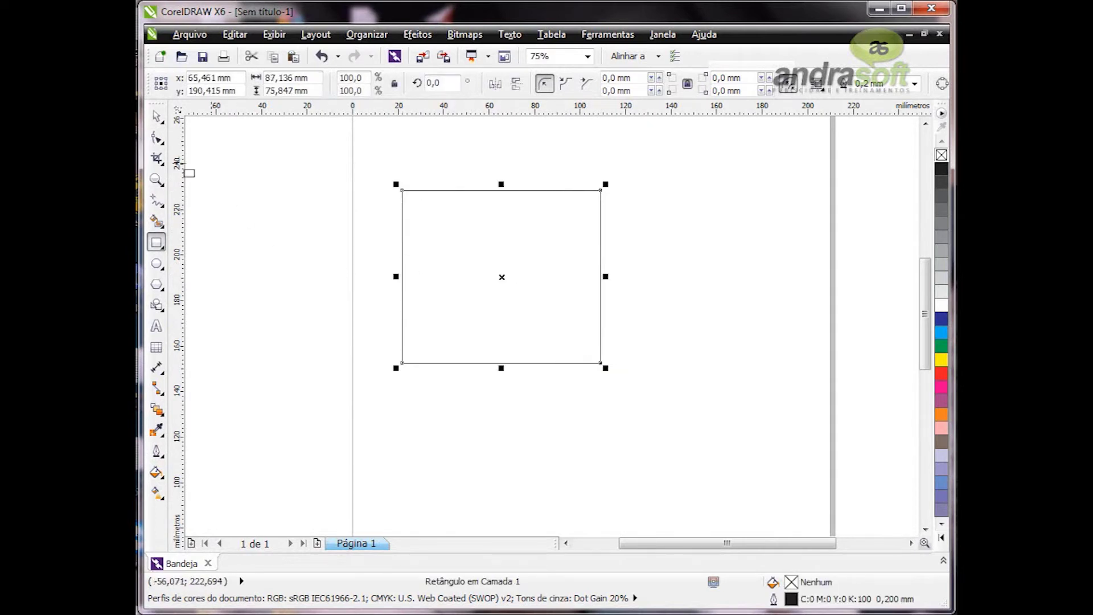
click(155, 118)
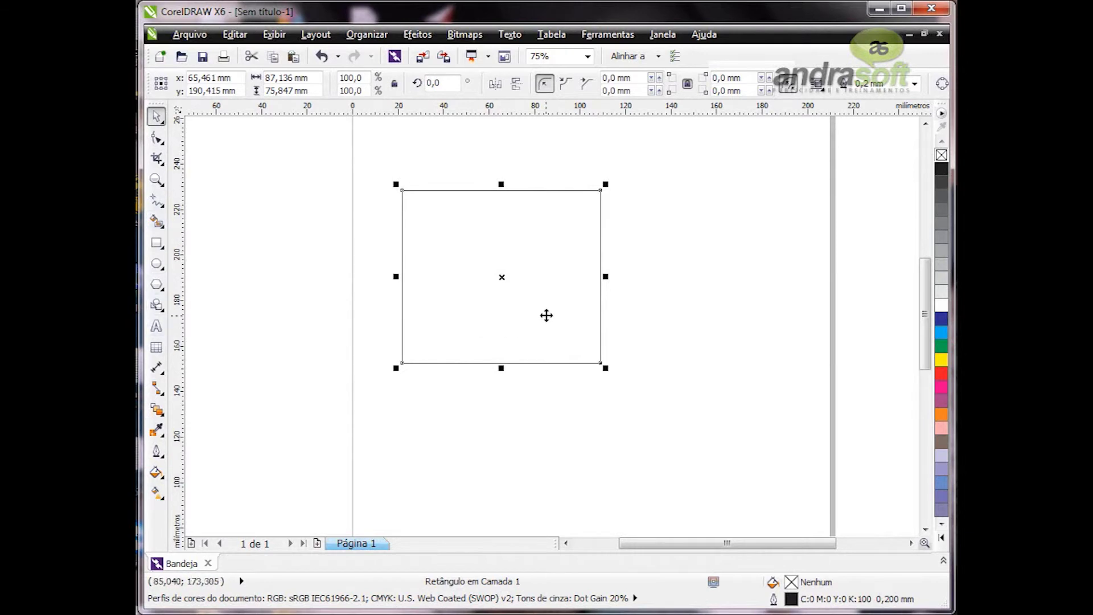
scroll(504, 335, down, 2)
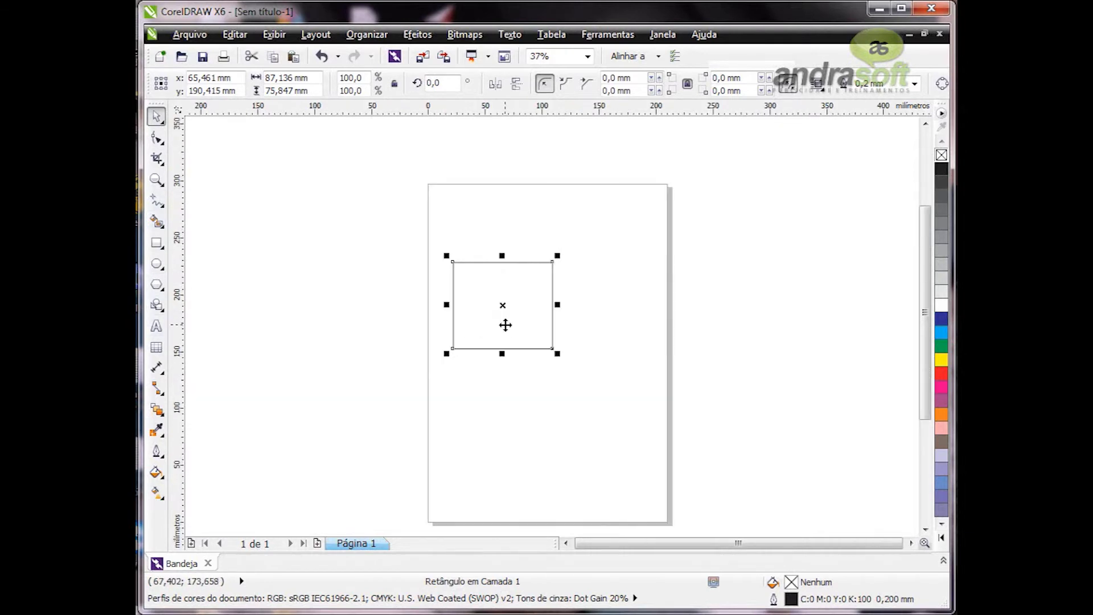
key(Delete)
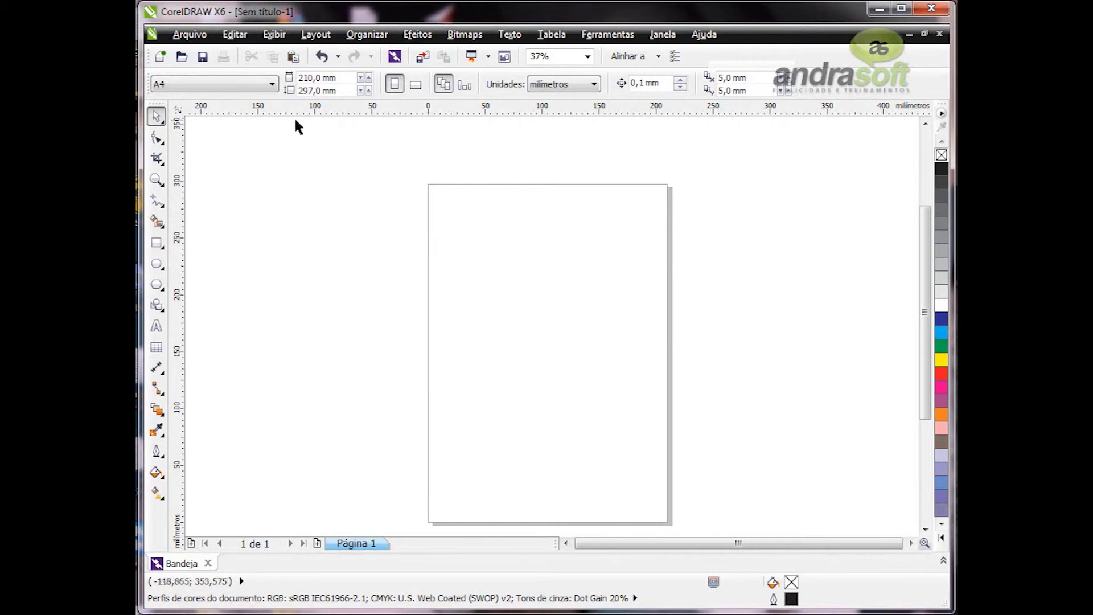
- Place two horizontal guidelines at about 232 mm and 145 mm, and two vertical guidelines at about 3 mm and 56 mm
drag(423, 111, 424, 258)
drag(177, 339, 431, 316)
drag(174, 381, 492, 354)
drag(543, 114, 559, 357)
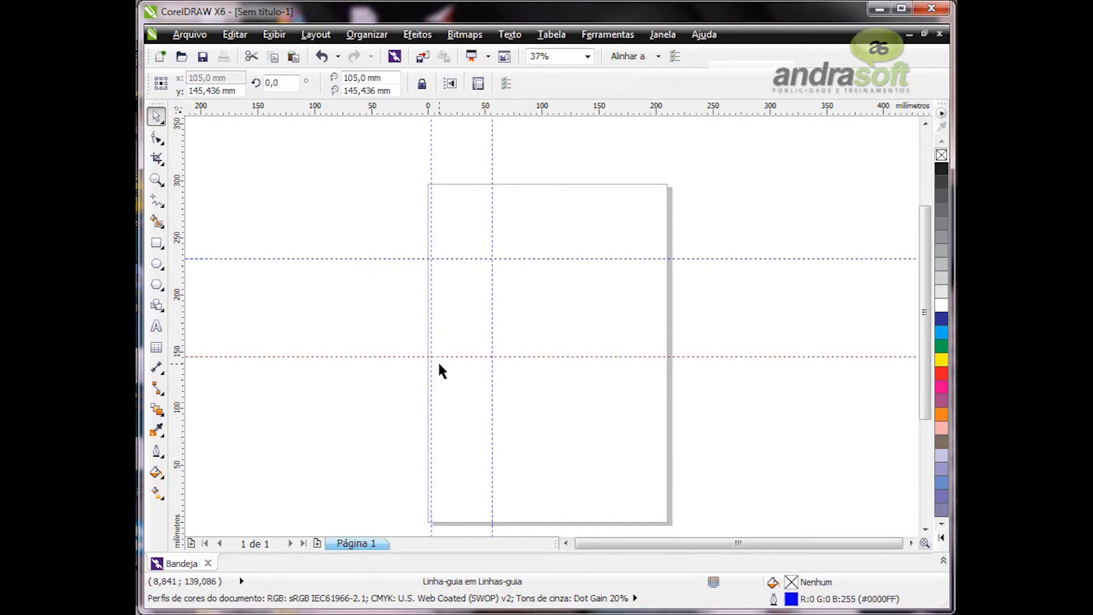
- Delete all four guidelines, both the horizontal and the vertical ones
key(Delete)
click(430, 339)
key(Delete)
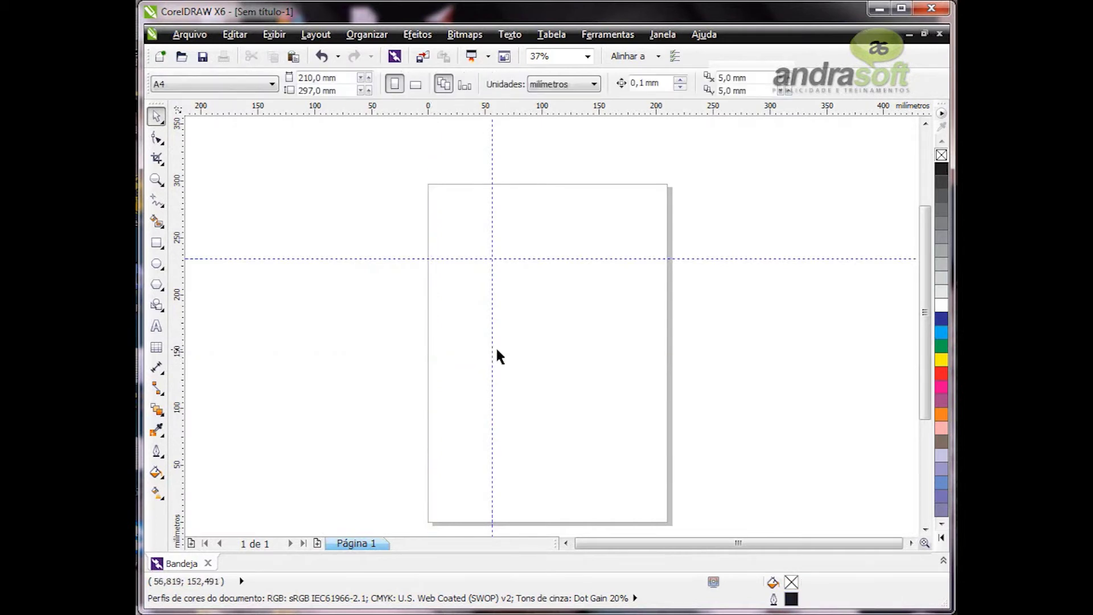
click(491, 348)
key(Delete)
click(496, 258)
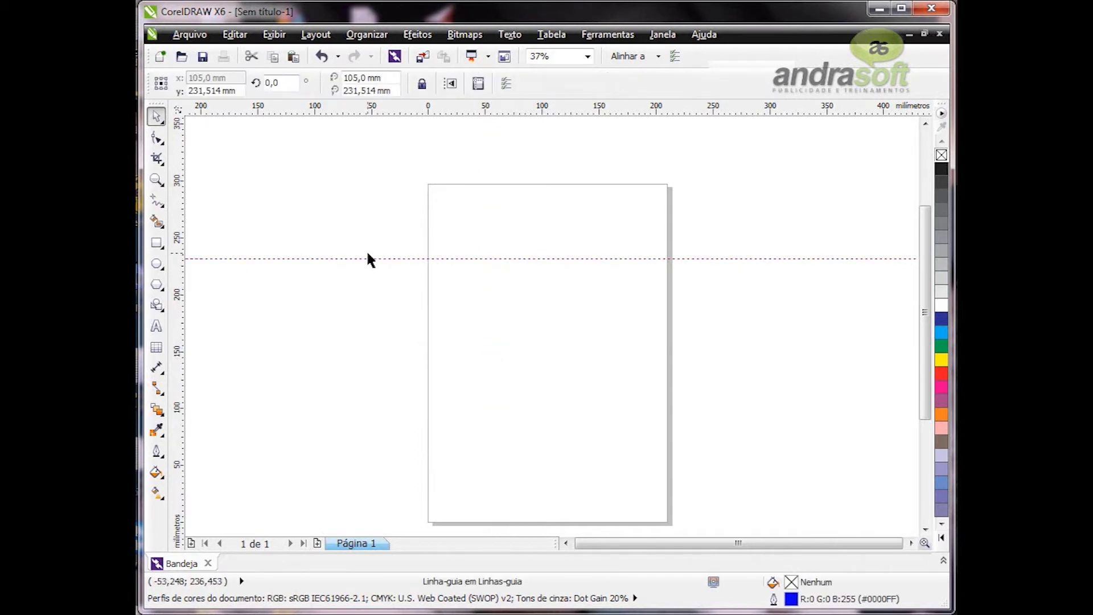
key(Delete)
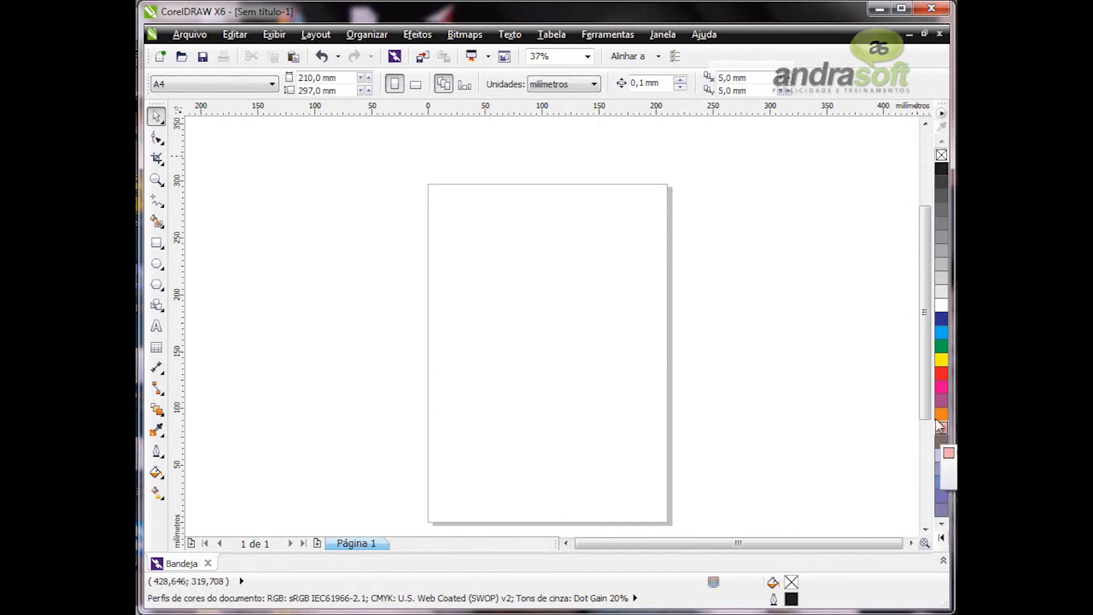
- Draw a rectangle about 107 mm wide and 102 mm high on the page, try a yellow fill, and fill it with 10% black
click(156, 243)
drag(451, 250, 574, 367)
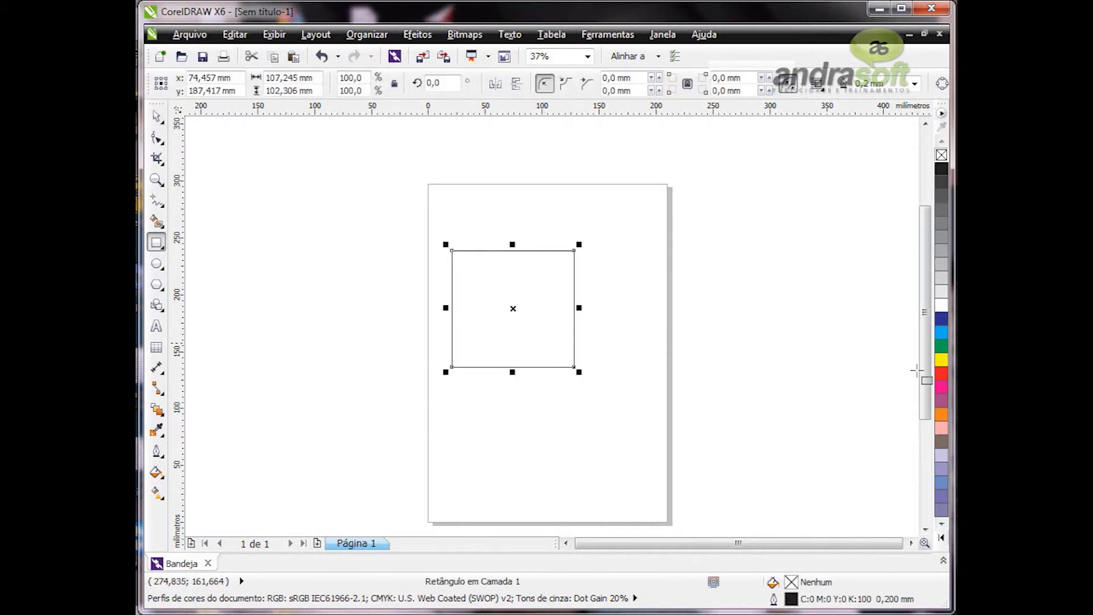
click(940, 345)
click(940, 362)
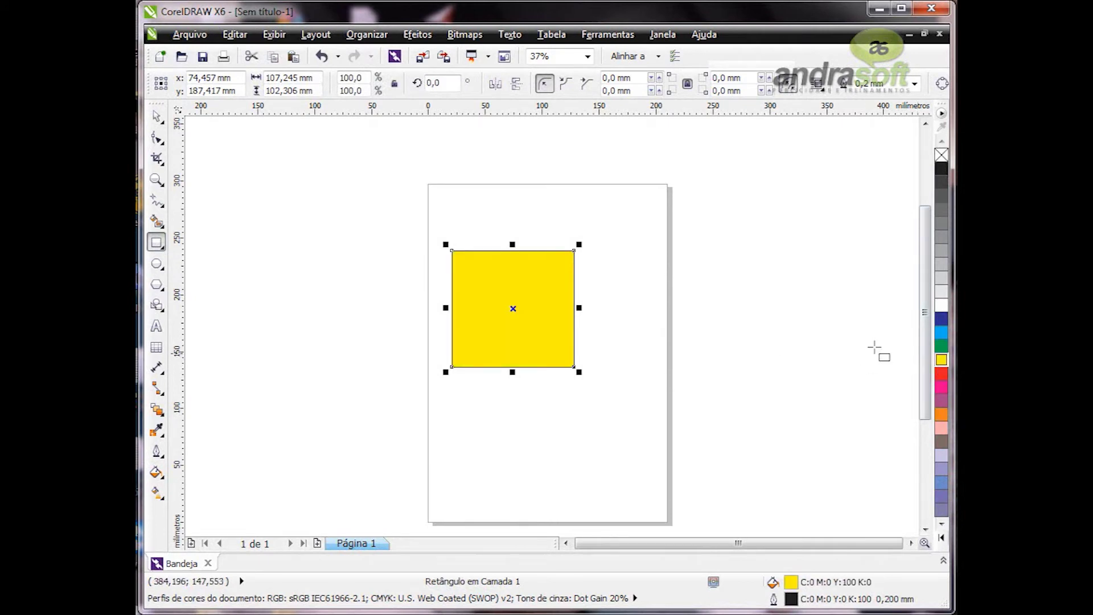
click(940, 291)
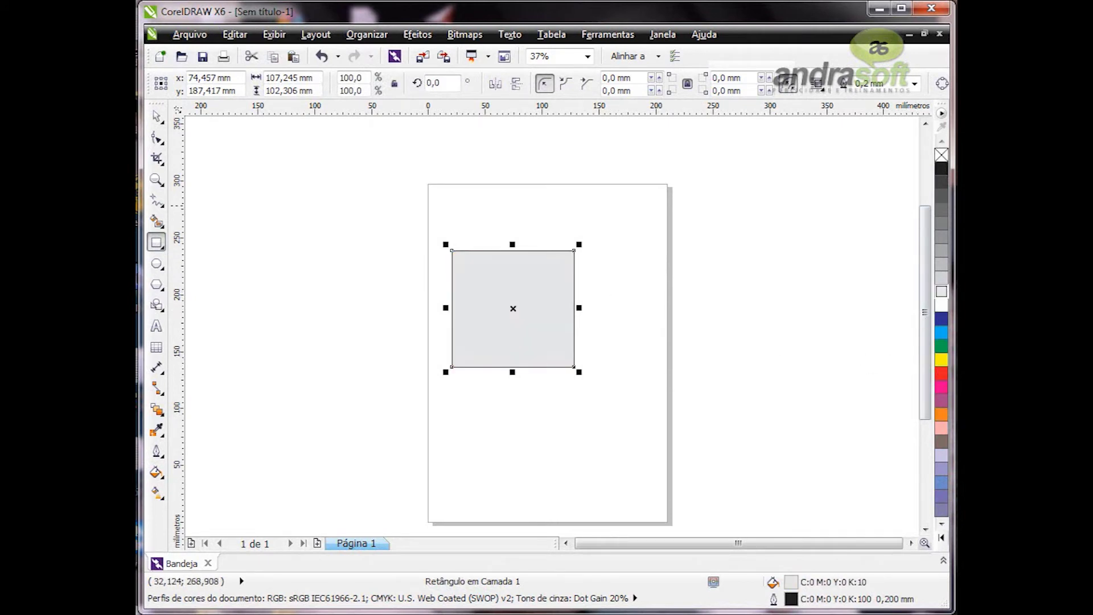
click(156, 119)
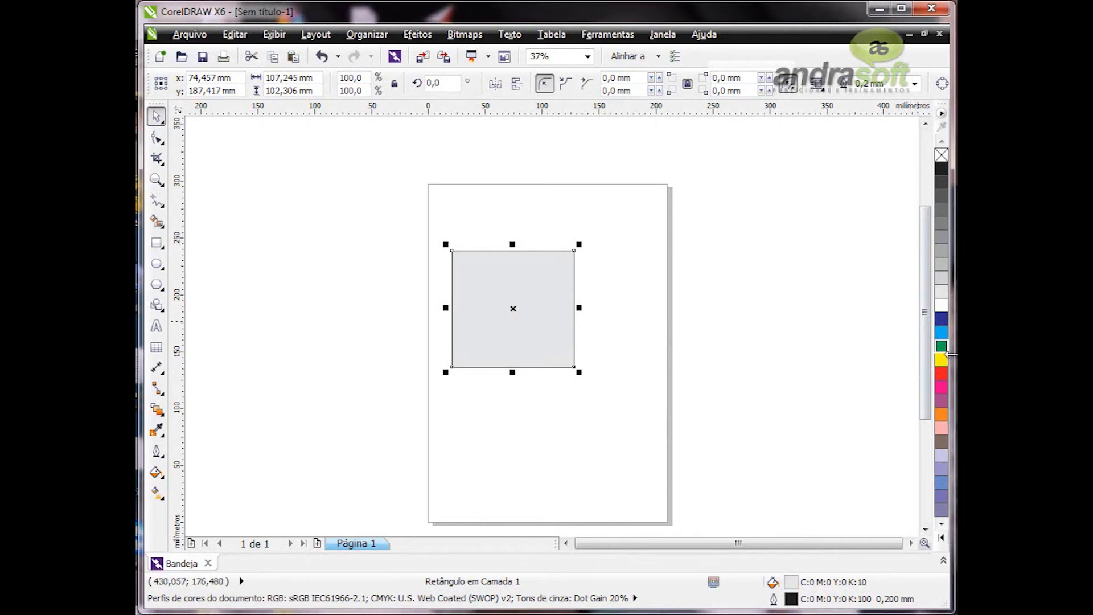
- Undock the default colour palette as a floating window and fill the rectangle with the green shade C:64 M:0 Y:100 K:0
drag(942, 108, 319, 215)
click(325, 202)
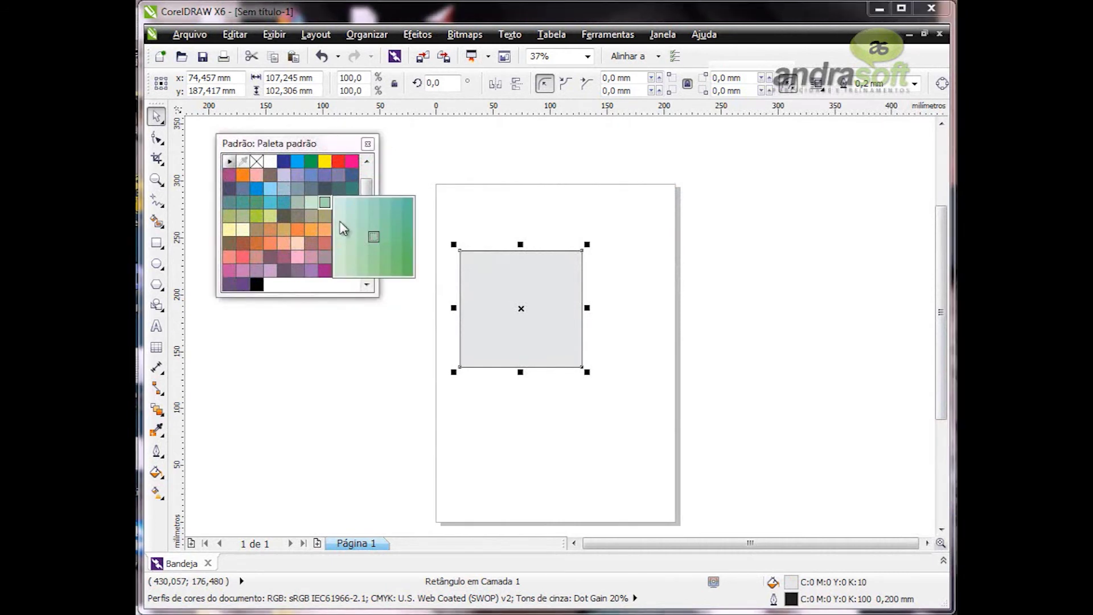
click(309, 159)
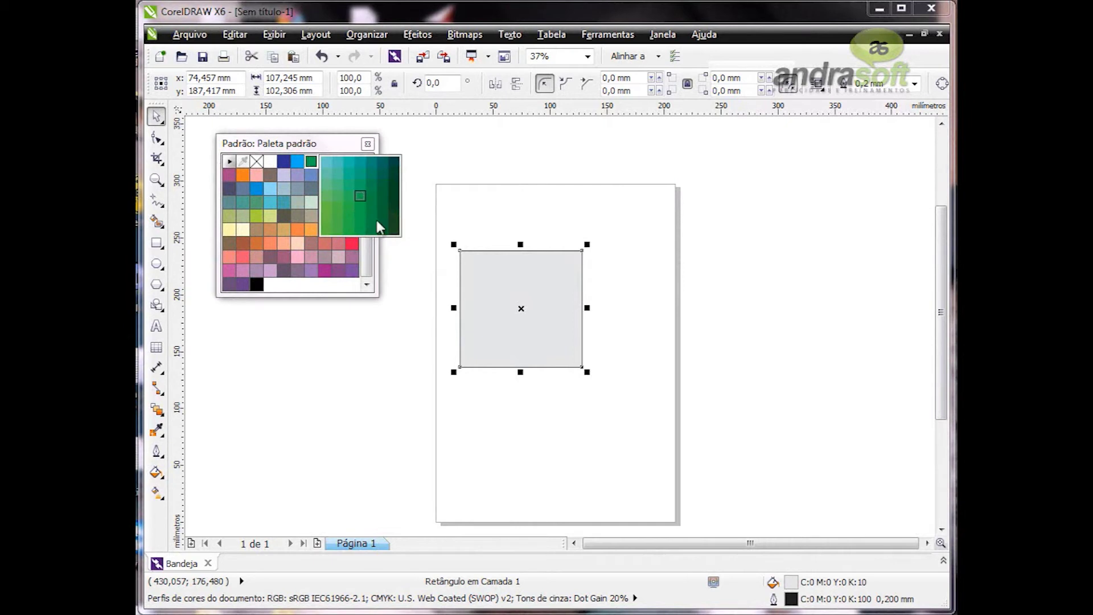
click(328, 225)
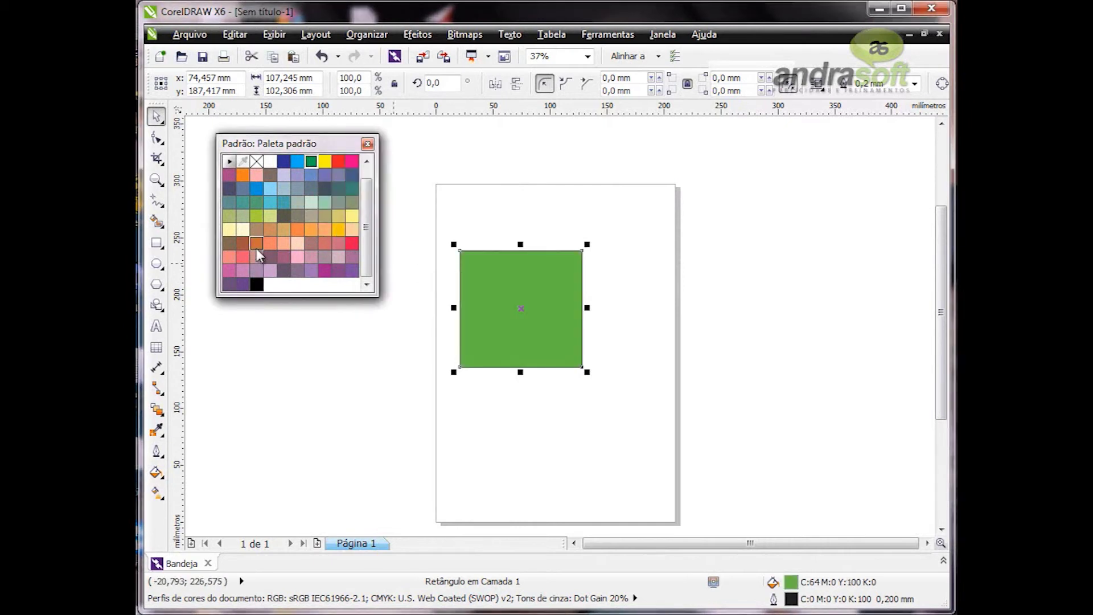
- Try the yellow-green shade C:16 M:5 Y:69 K:0 on the rectangle, and fill it with the orange shade C:3 M:85 Y:100 K:0
click(256, 218)
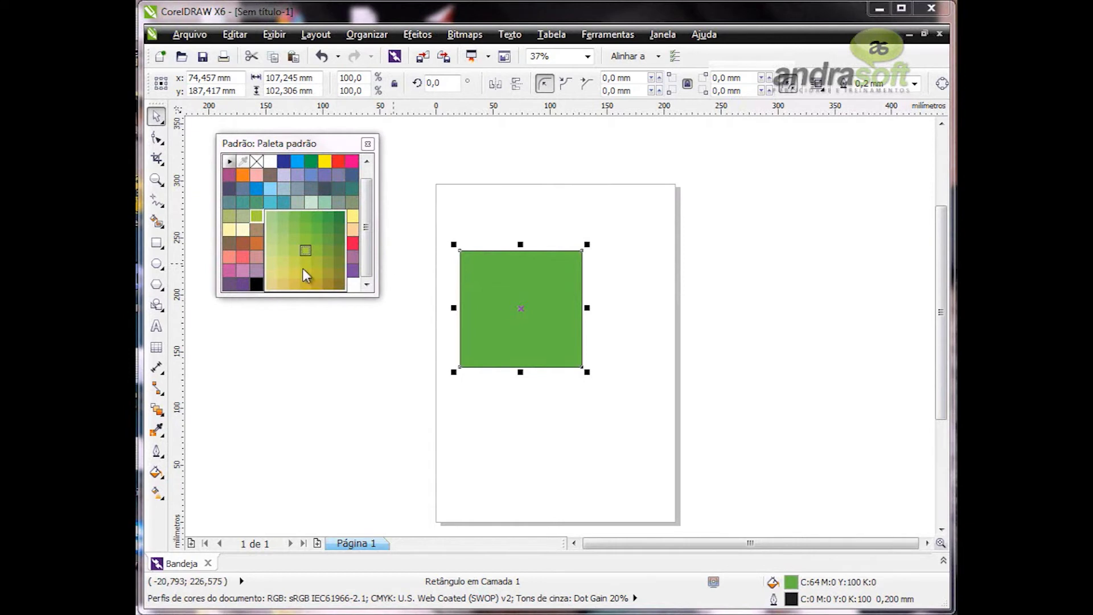
click(282, 269)
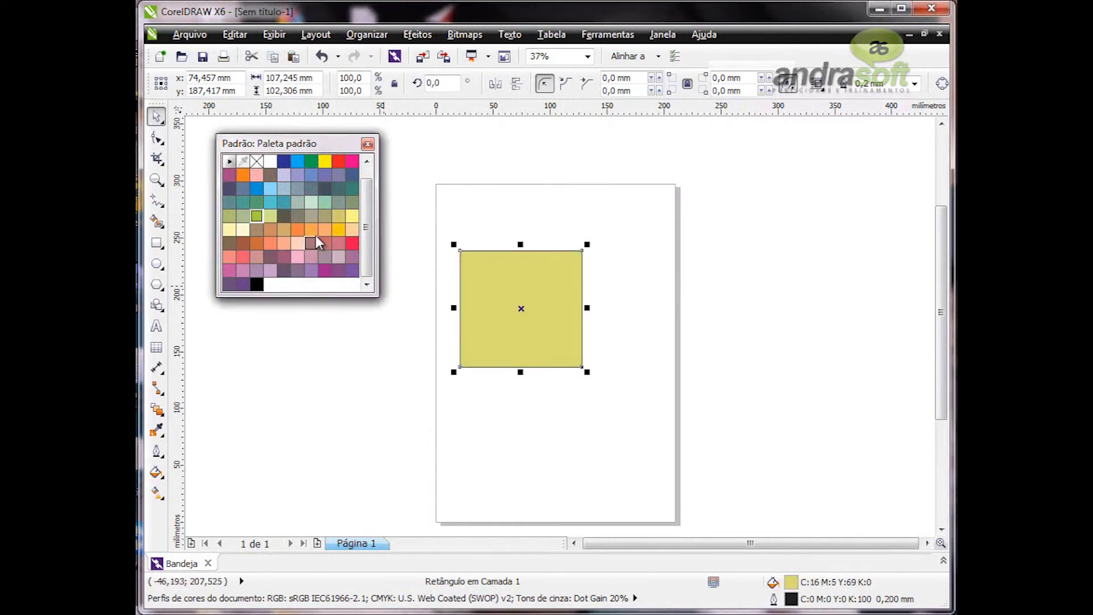
click(311, 228)
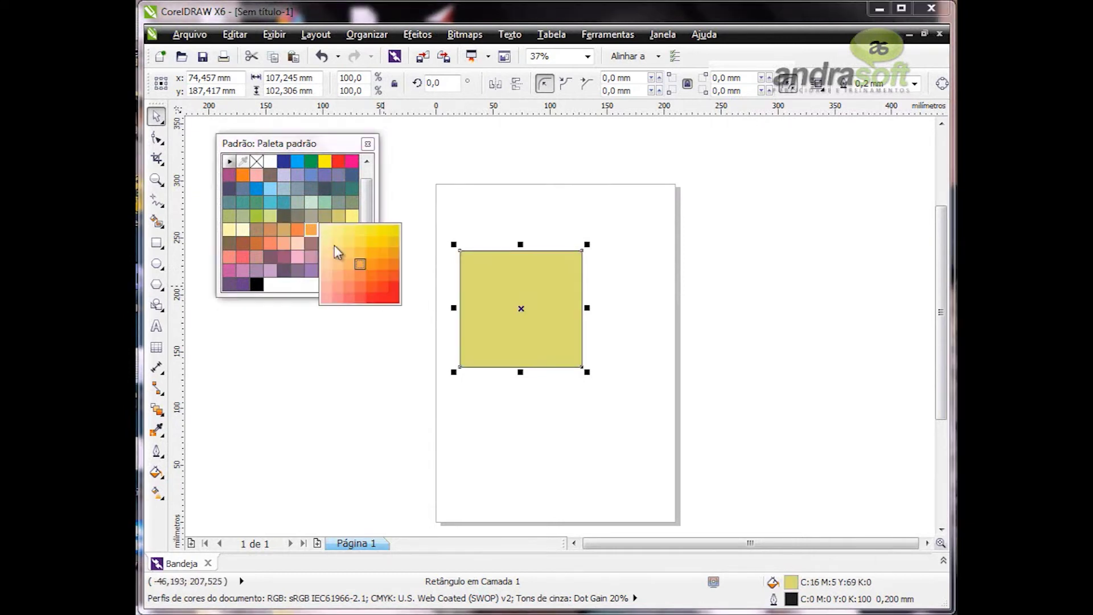
click(391, 276)
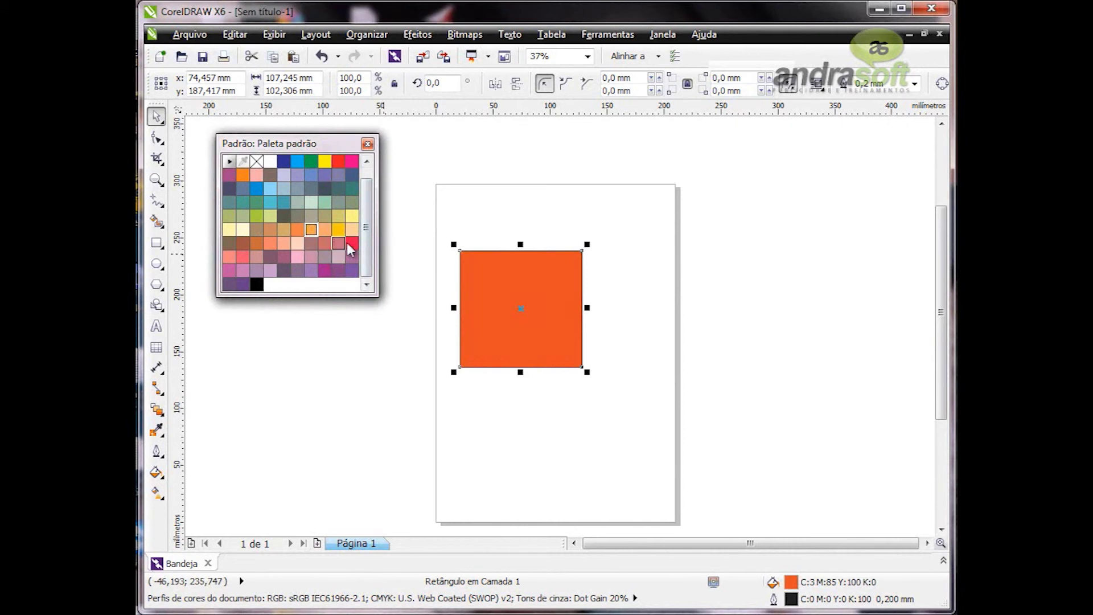
- Dock the floating colour palette along the vertical window edge, show all its colours expanded, and collapse it with the rectangle deselected
drag(237, 146, 950, 122)
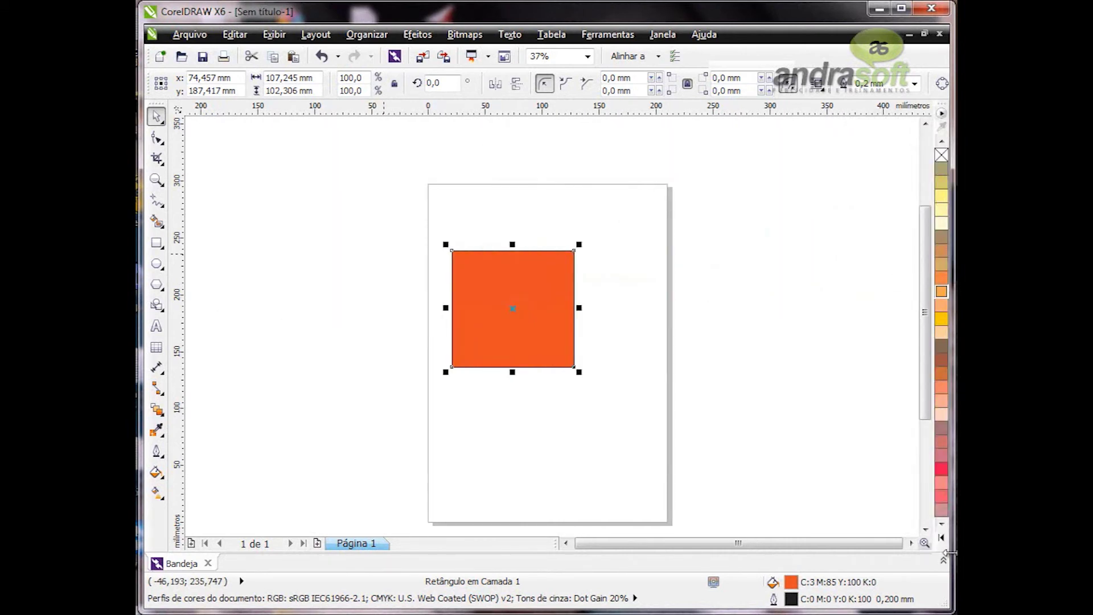
click(941, 537)
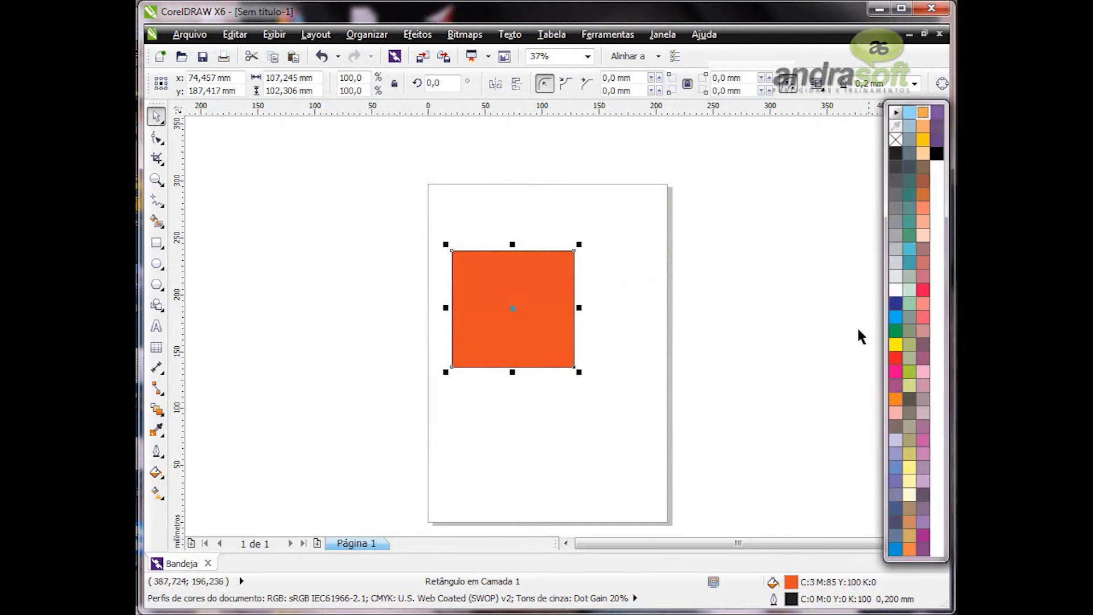
click(823, 244)
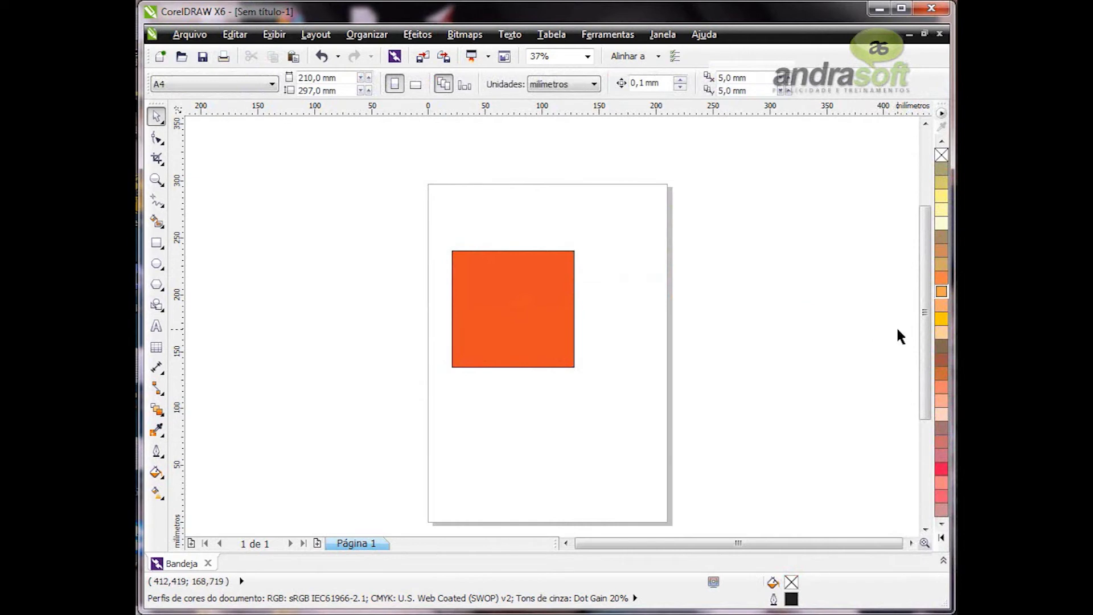
- Explore the drawing area by panning below the page, zooming far out, zooming in extremely close, and panning across the empty space
drag(924, 357, 925, 478)
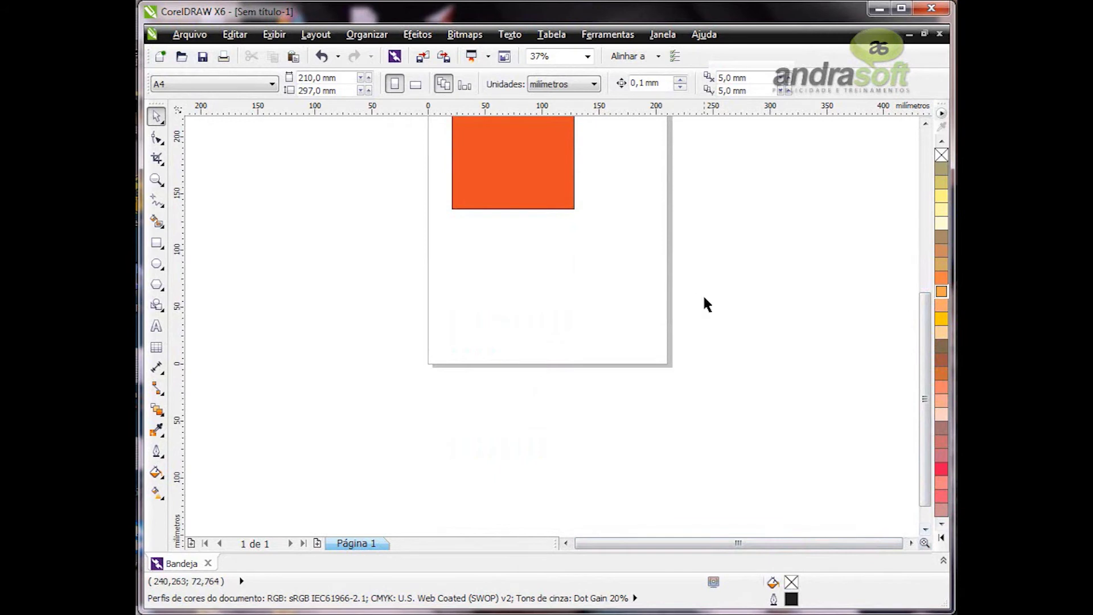
scroll(682, 330, down, 5)
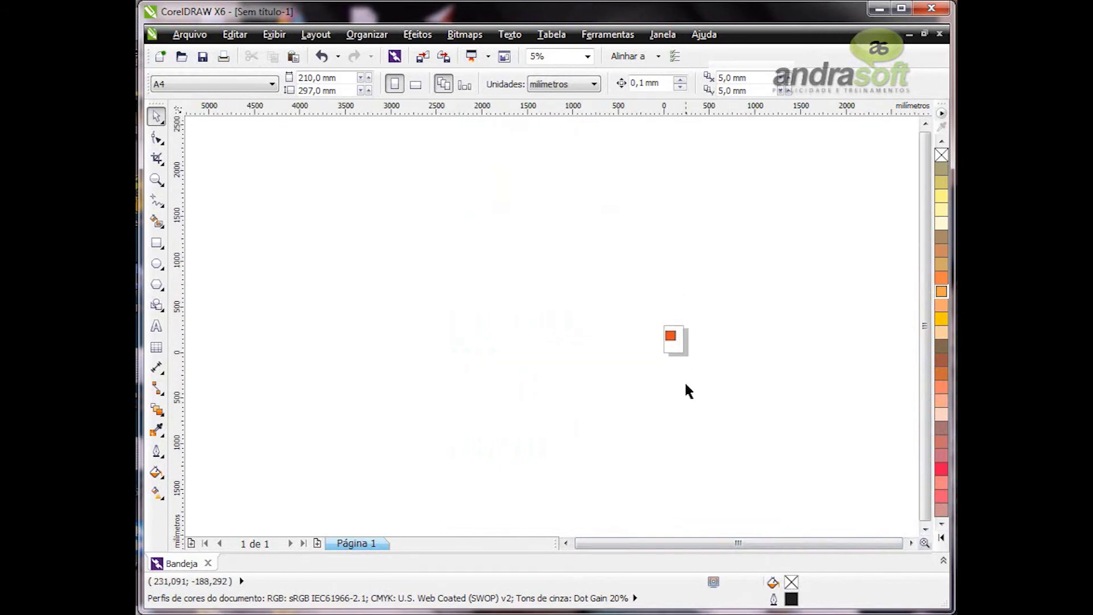
scroll(695, 311, up, 15)
scroll(381, 364, up, 4)
drag(896, 543, 580, 543)
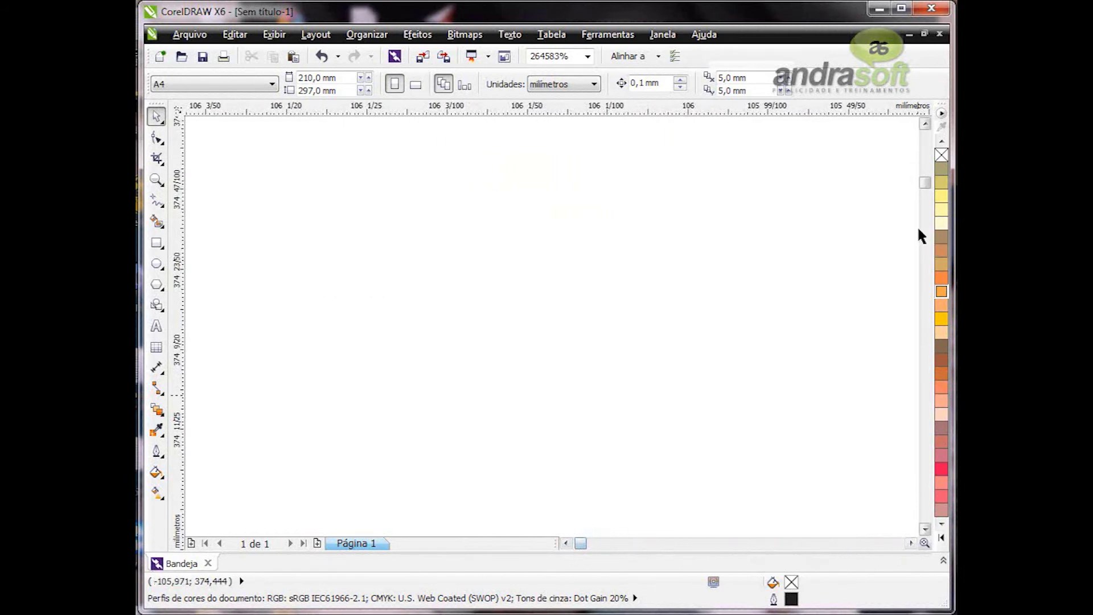
drag(926, 185, 917, 130)
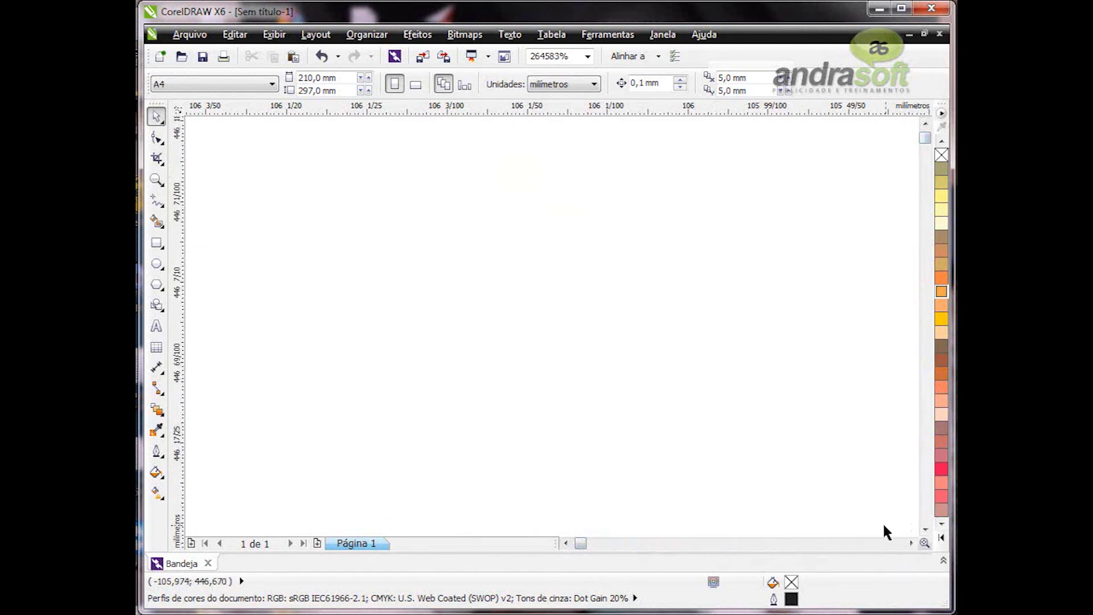
- Find the orange rectangle through the navigator overview, and bring the whole page back into view
click(924, 542)
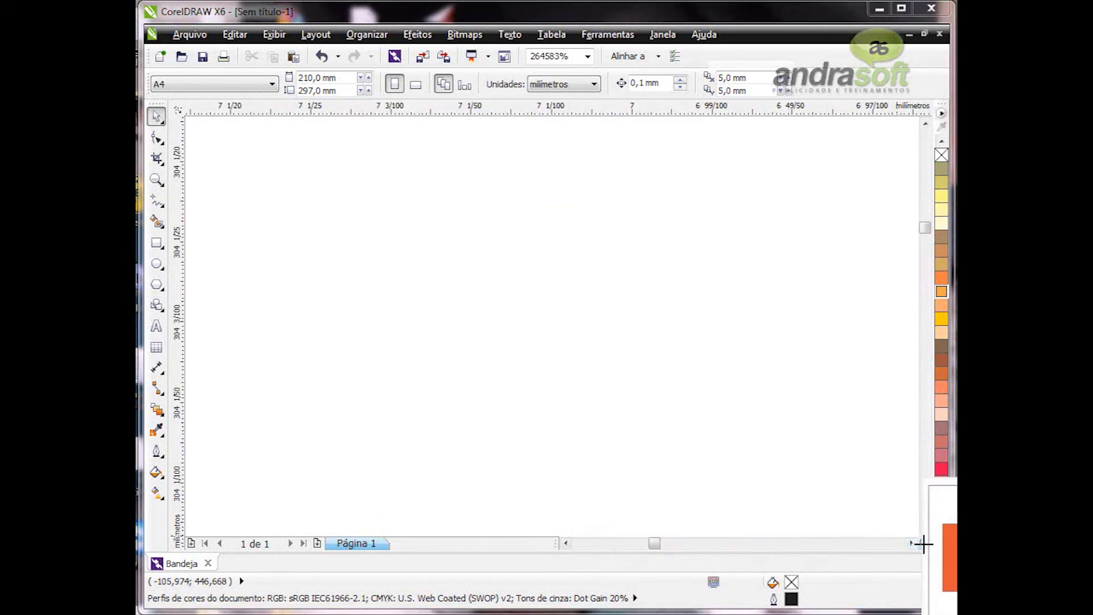
drag(924, 542, 947, 498)
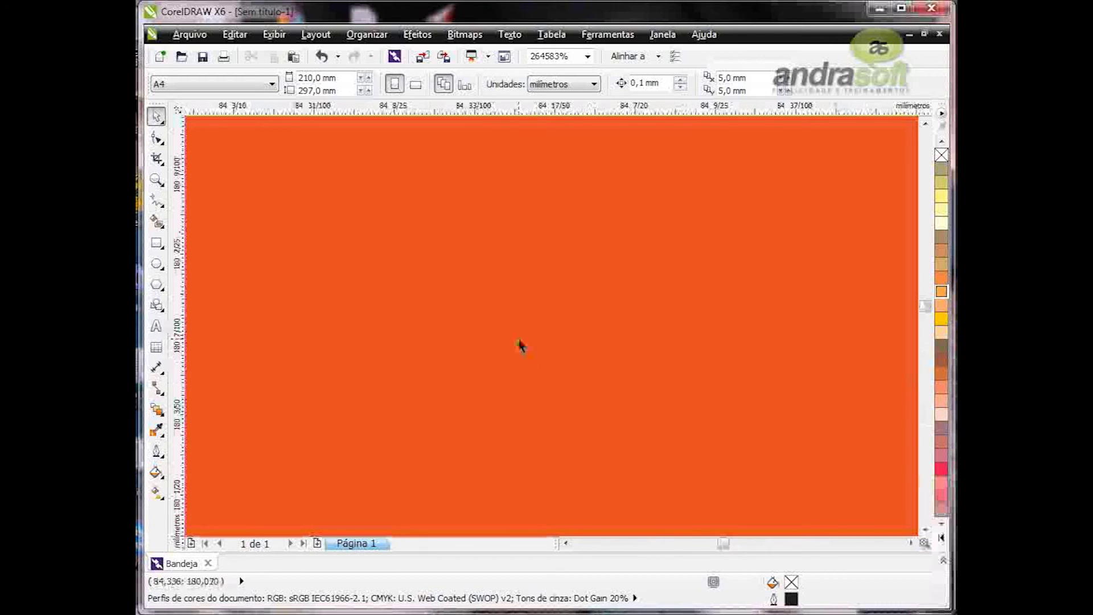
scroll(530, 349, down, 1)
scroll(529, 348, down, 12)
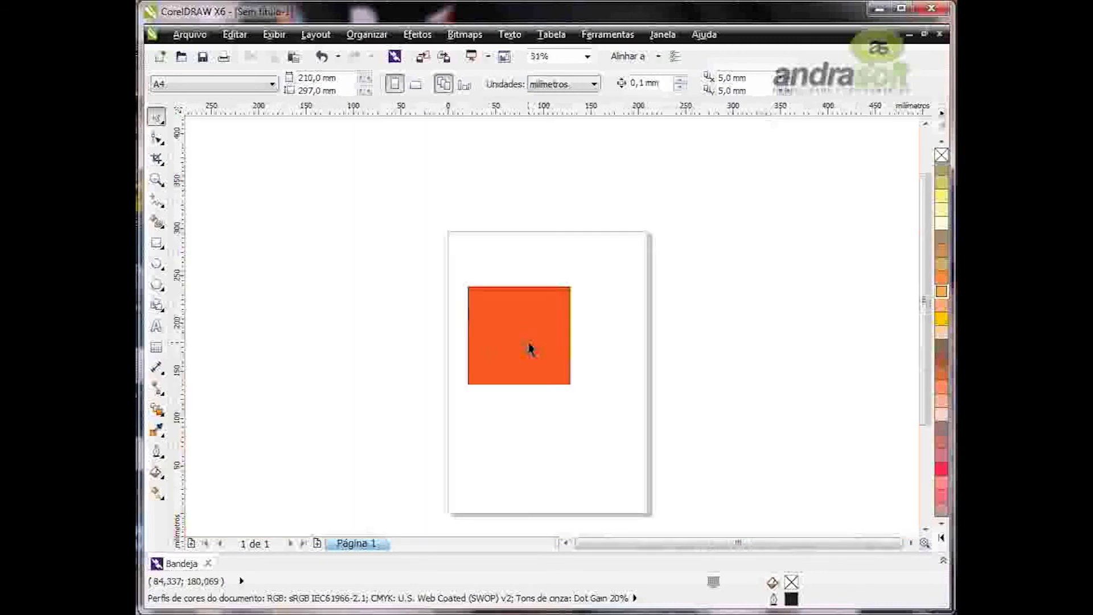
scroll(529, 353, down, 2)
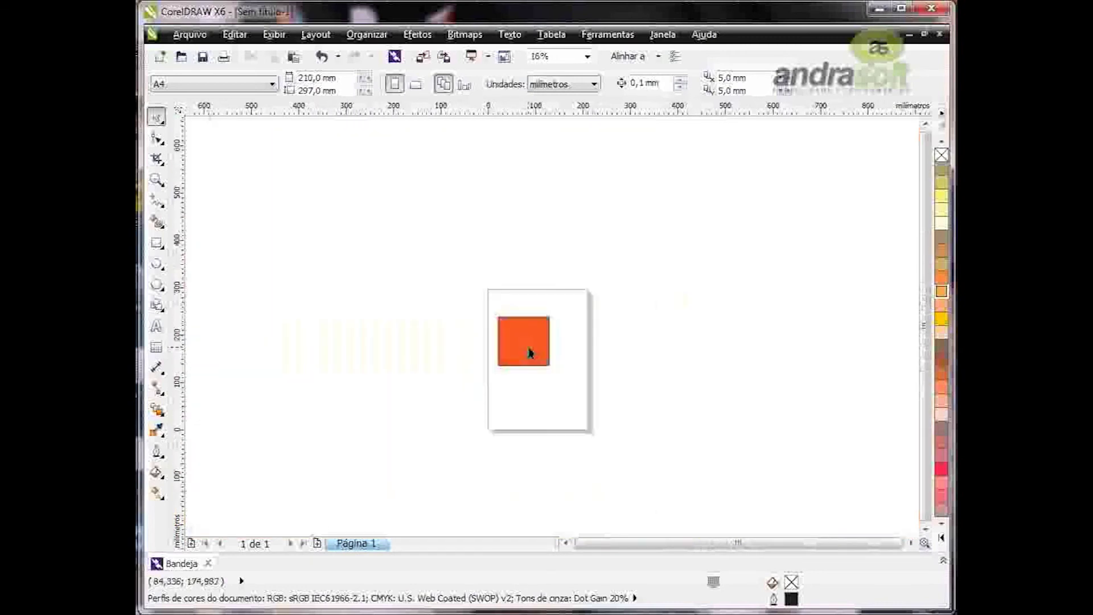
scroll(529, 353, up, 4)
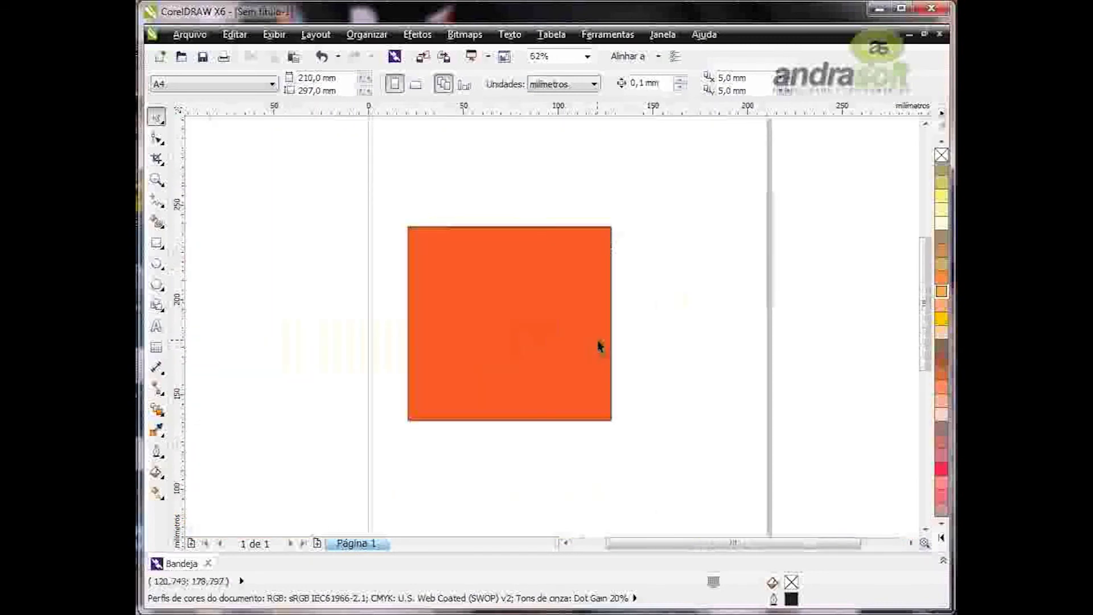
- Zoom out from the rectangle and view the whole page in the navigator overview
click(569, 365)
click(350, 282)
scroll(551, 390, down, 4)
click(925, 538)
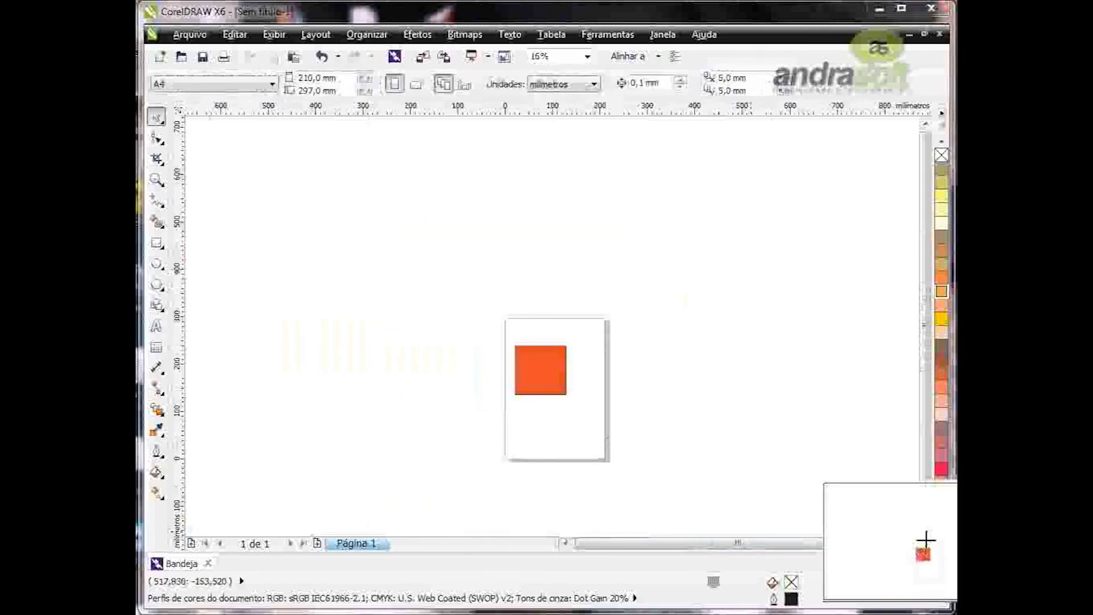
click(925, 540)
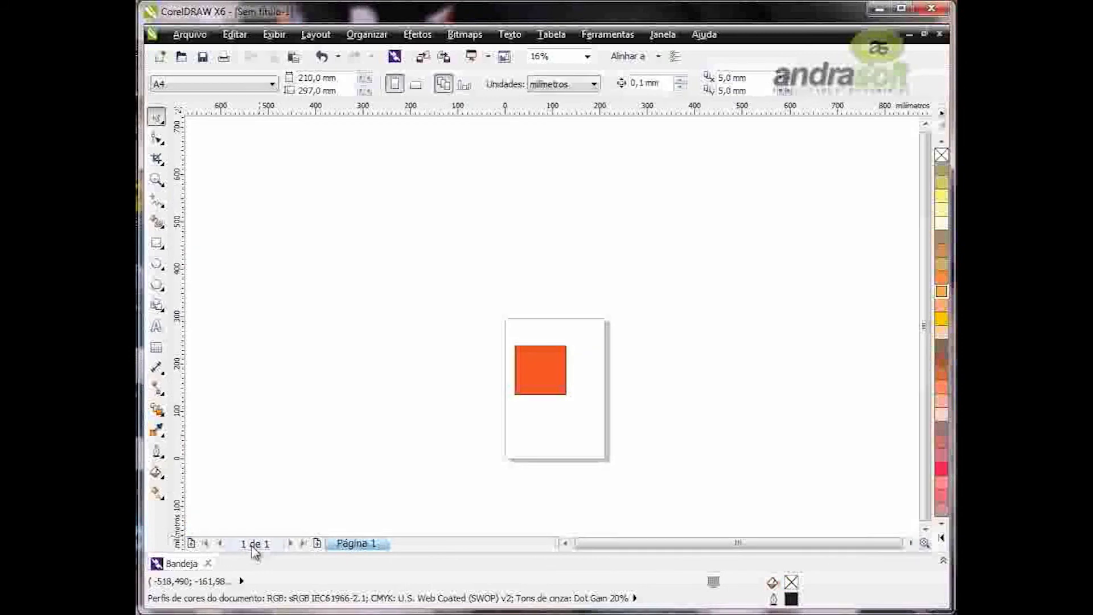
- Add a second and a third page to the document, revisiting page 1 in between
click(317, 544)
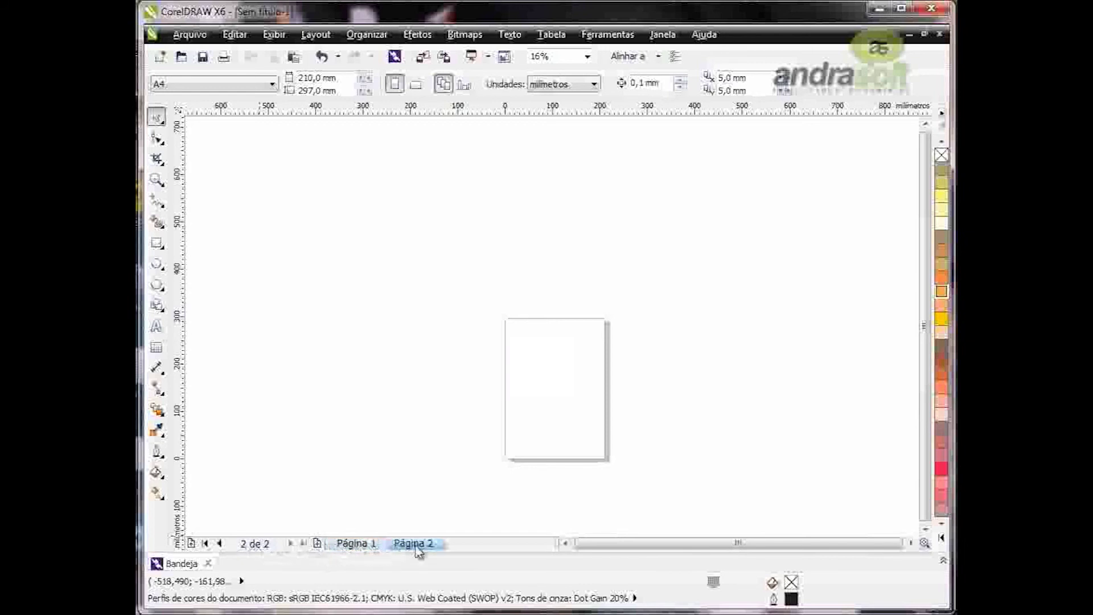
click(370, 545)
click(317, 544)
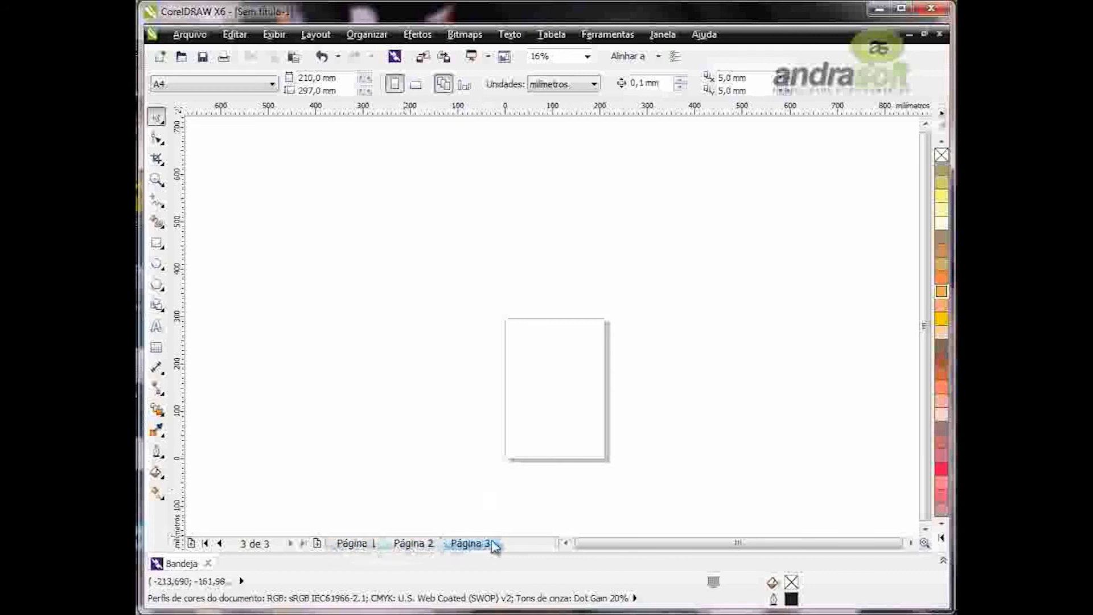
- Expand the Bandeja tray, examine its stored bitmap pattern thumbnails, and collapse it again
click(185, 566)
mouse_move(311, 479)
mouse_move(224, 480)
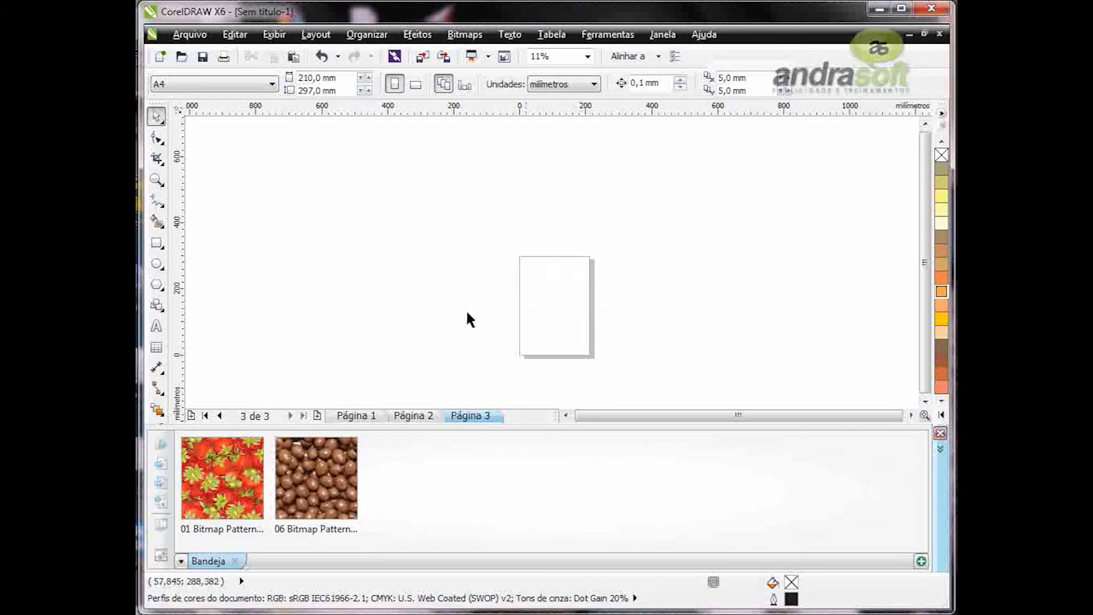
mouse_move(303, 499)
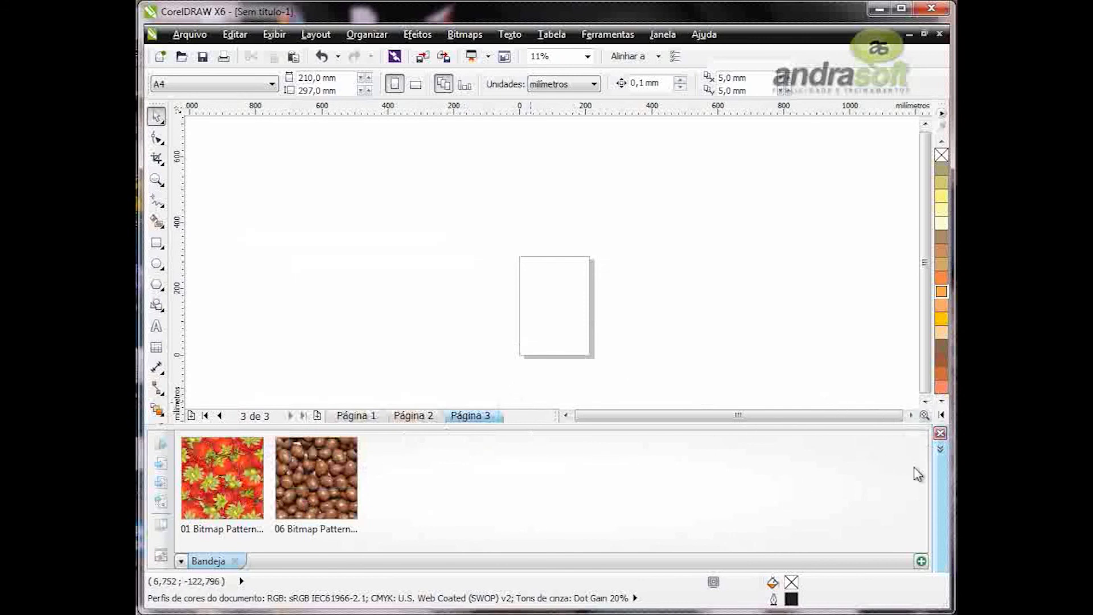
click(940, 449)
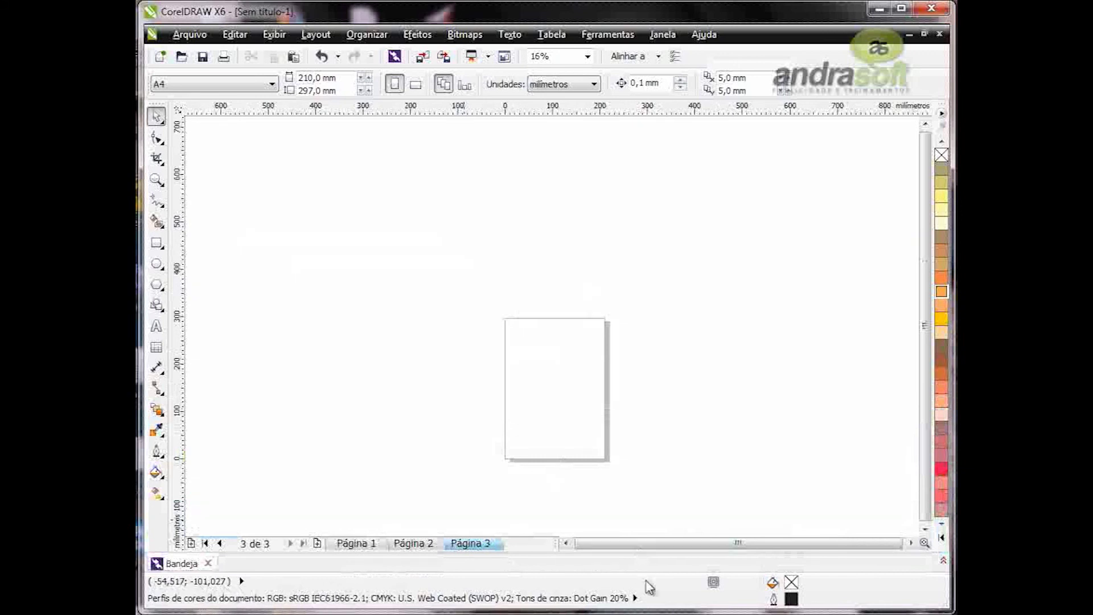
- Open the document defaults prompt for the outline and cancel it
double_click(791, 598)
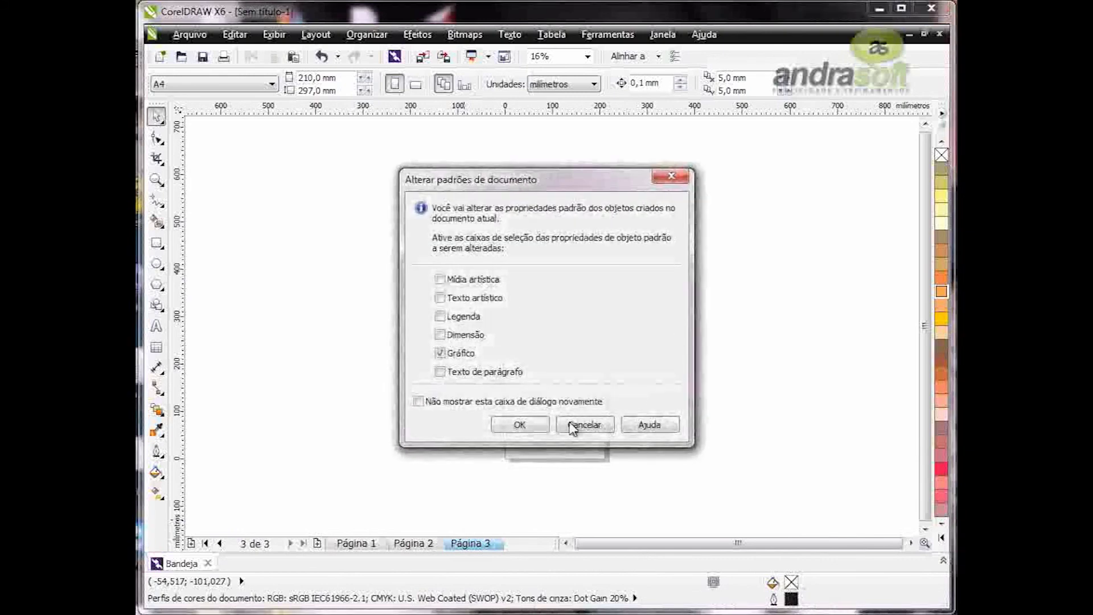
key(Escape)
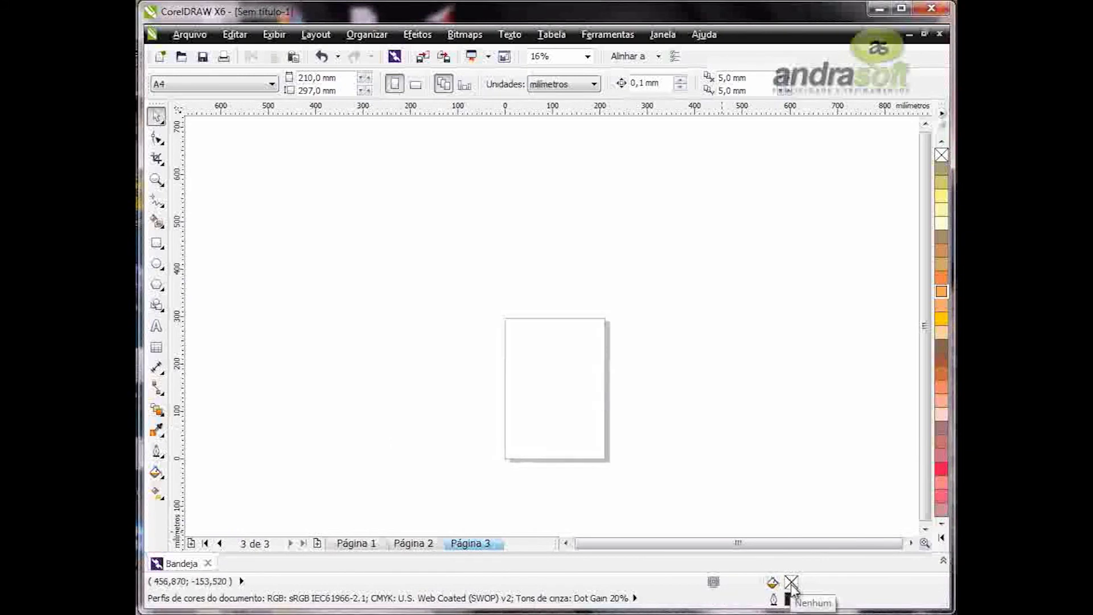